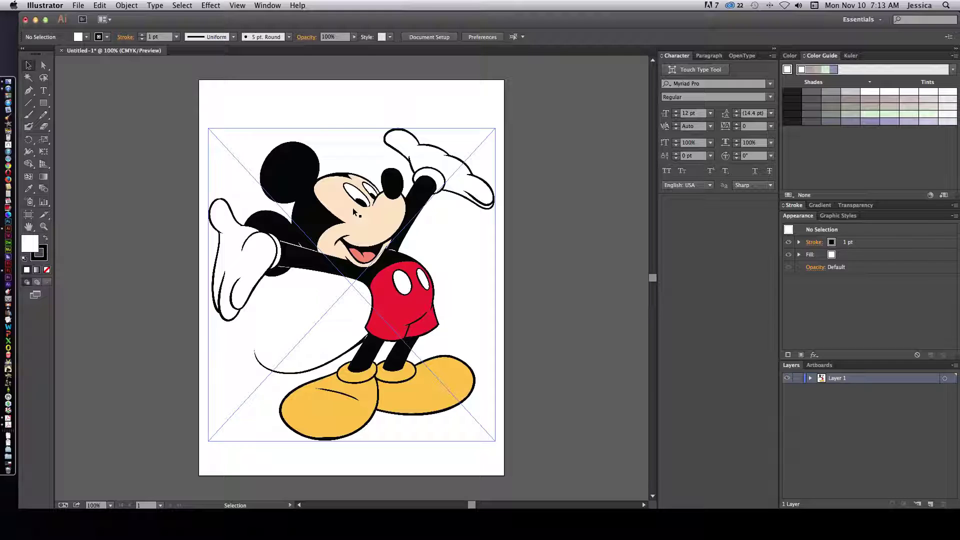
- Fade the placed Mickey reference picture to 60% opacity
left_click(342, 201)
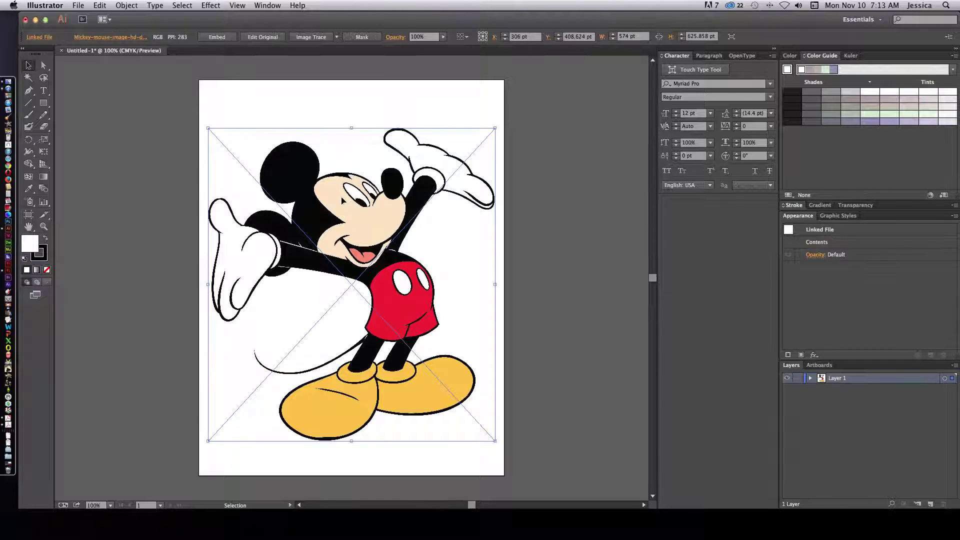
left_click(855, 205)
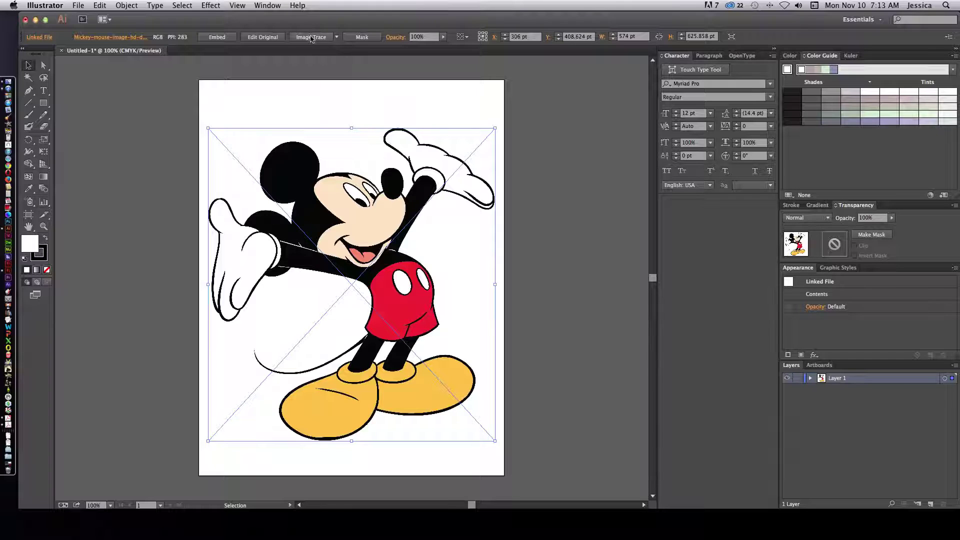
left_click(267, 6)
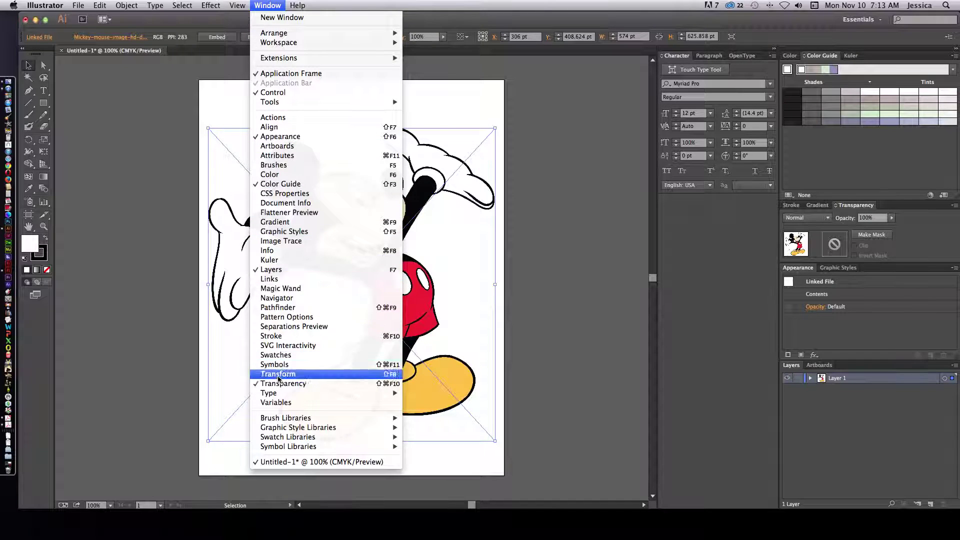
left_click(549, 306)
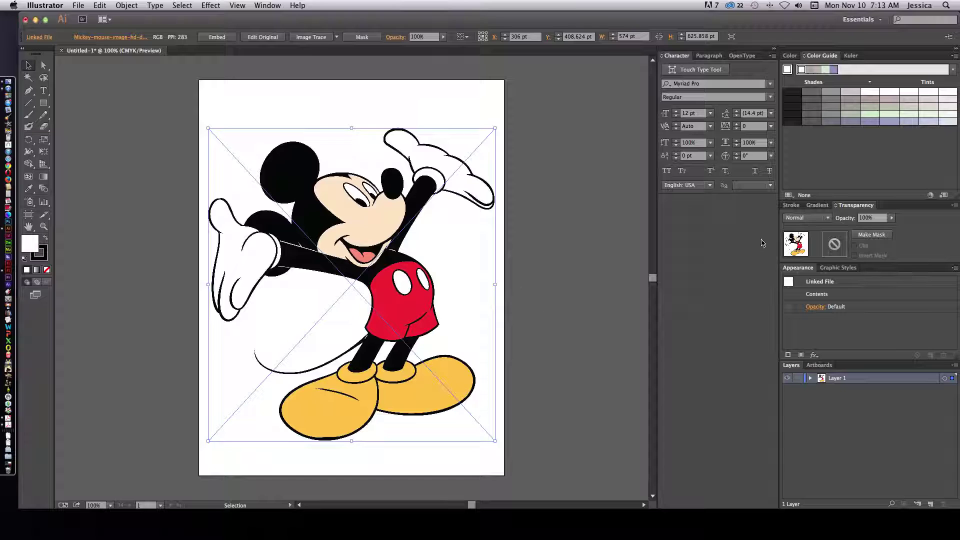
left_click(892, 217)
left_click_drag(888, 231, 874, 230)
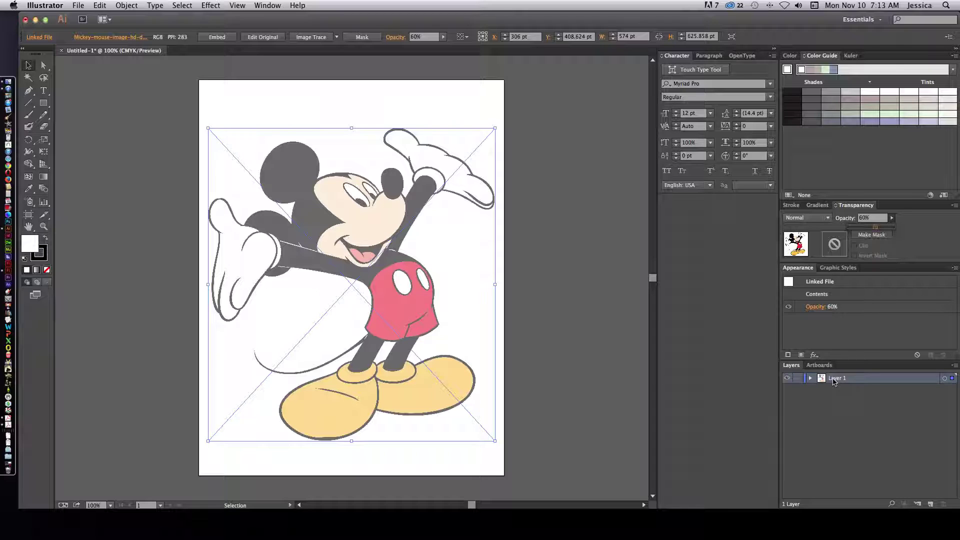
- Rename Layer 1 to Original Image, lock it, and add a new layer above
double_click(837, 378)
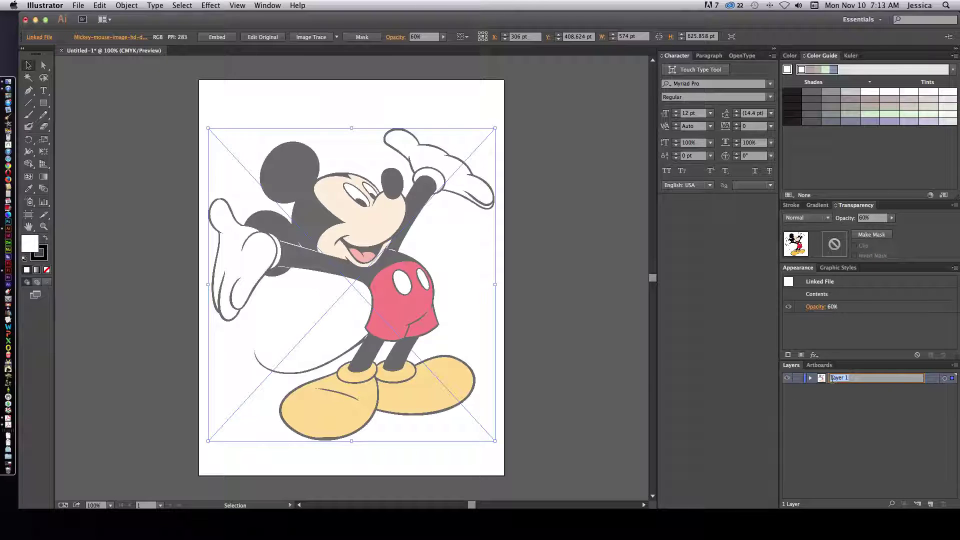
type("Original Imag")
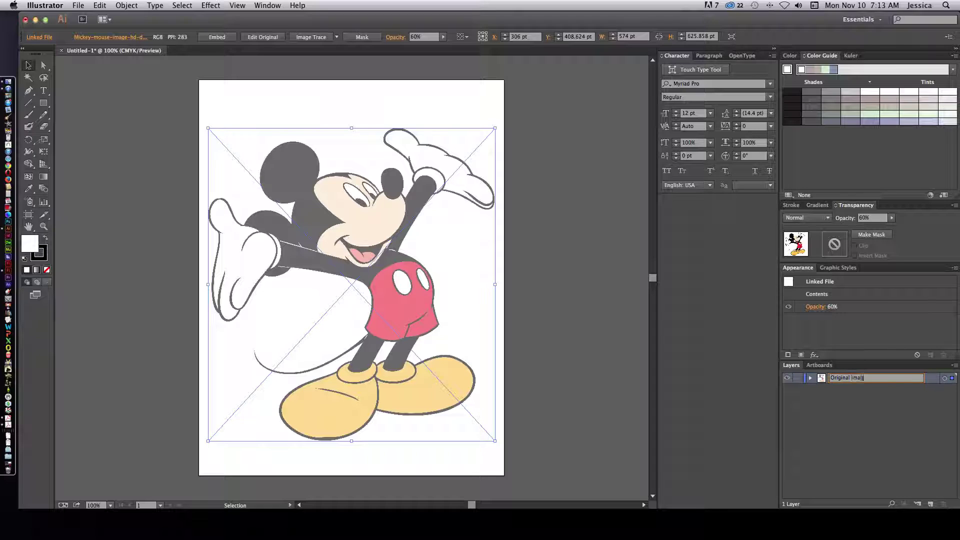
type("e")
key("Return")
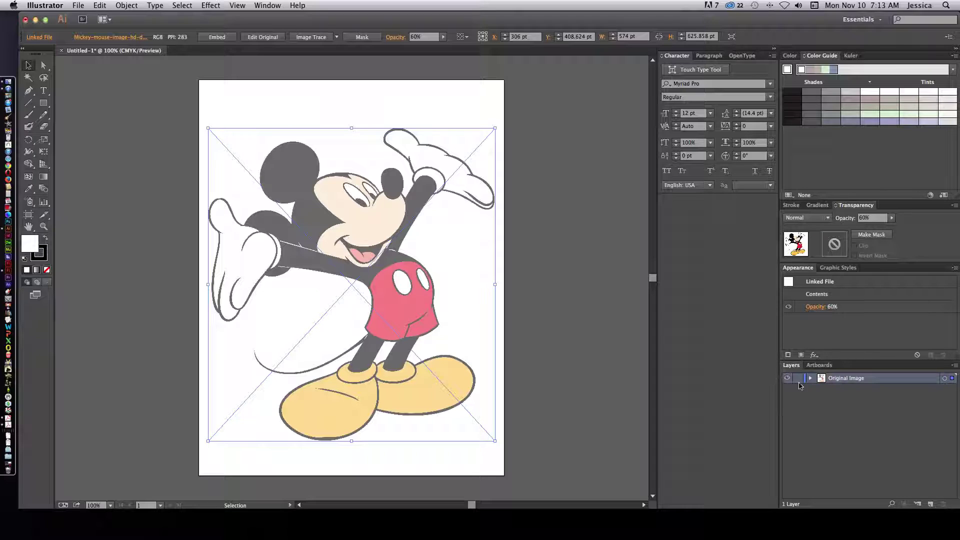
left_click(799, 379)
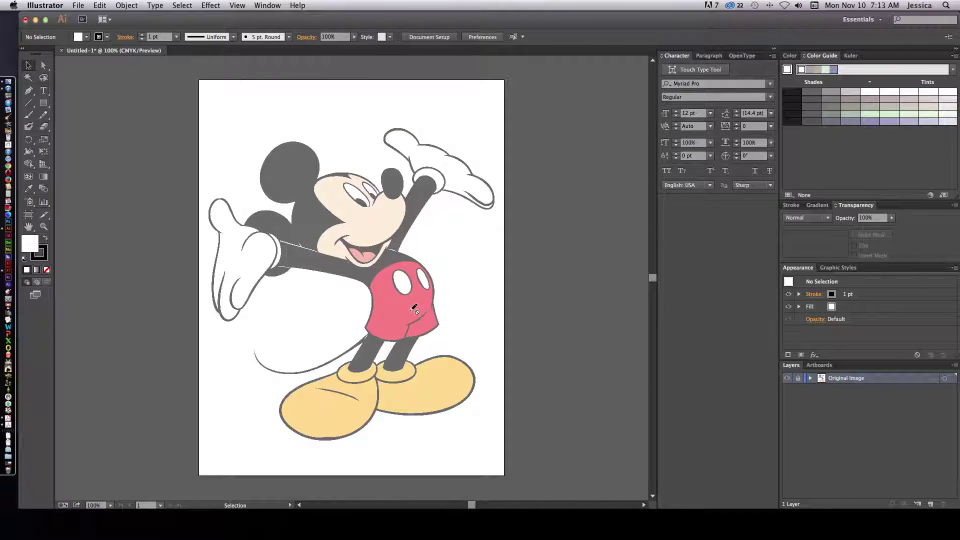
left_click(930, 504)
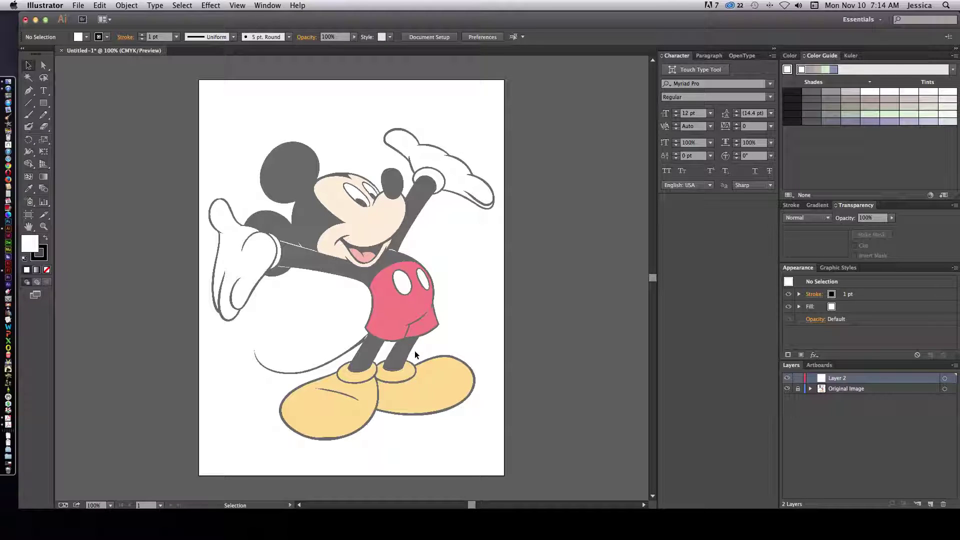
- Choose the Pen tool with the fill set to None for tracing
left_click(30, 94)
left_click(87, 37)
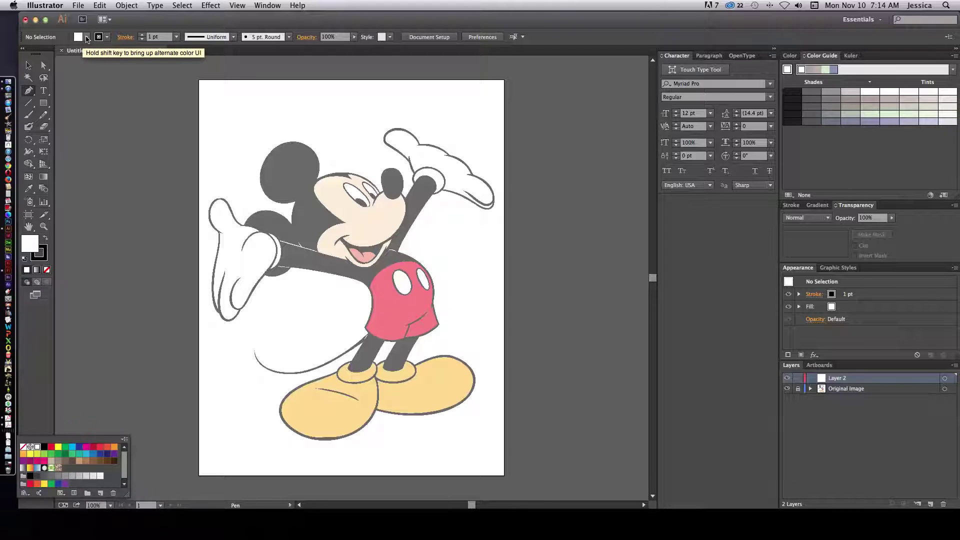
left_click(87, 37)
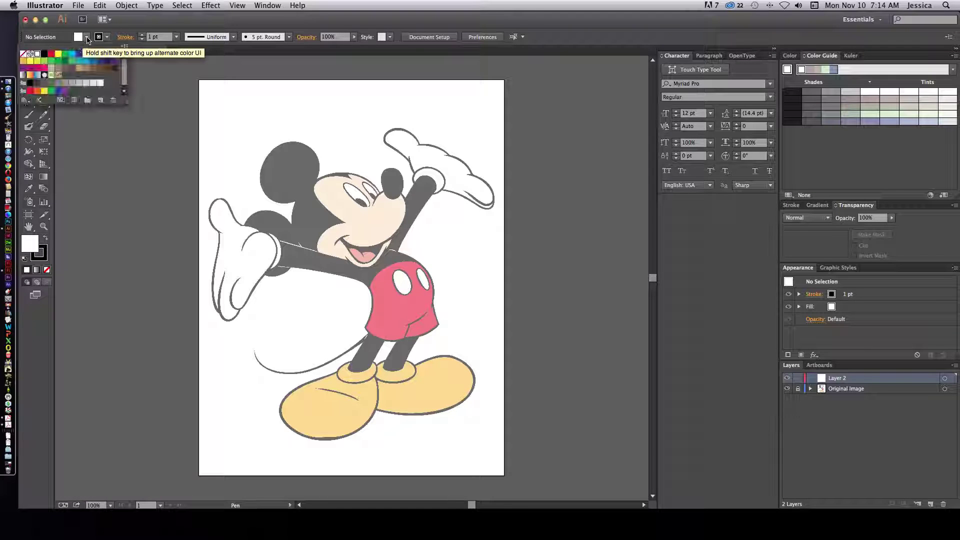
left_click(23, 53)
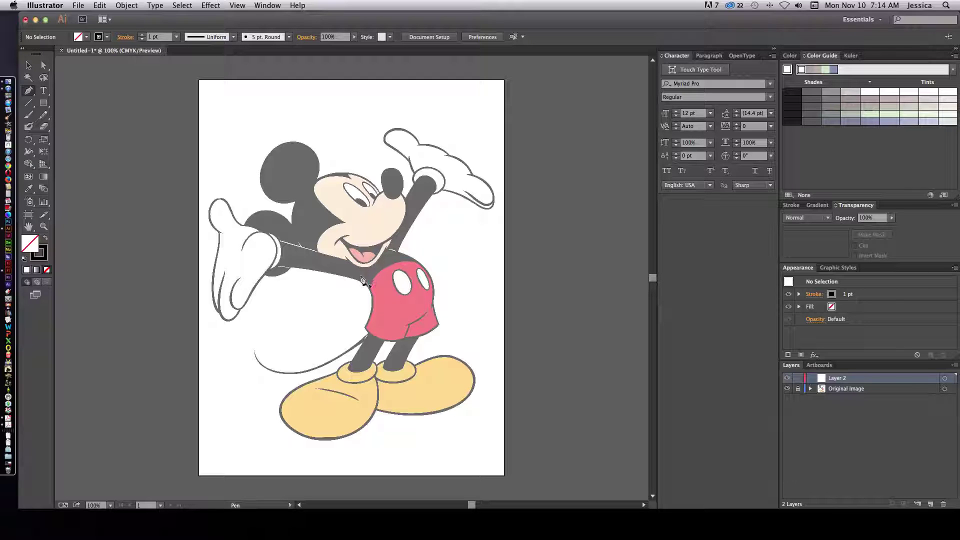
- Zoom in on the feet and outline the shoe's upper edge, toe and bottom
key("super+equal")
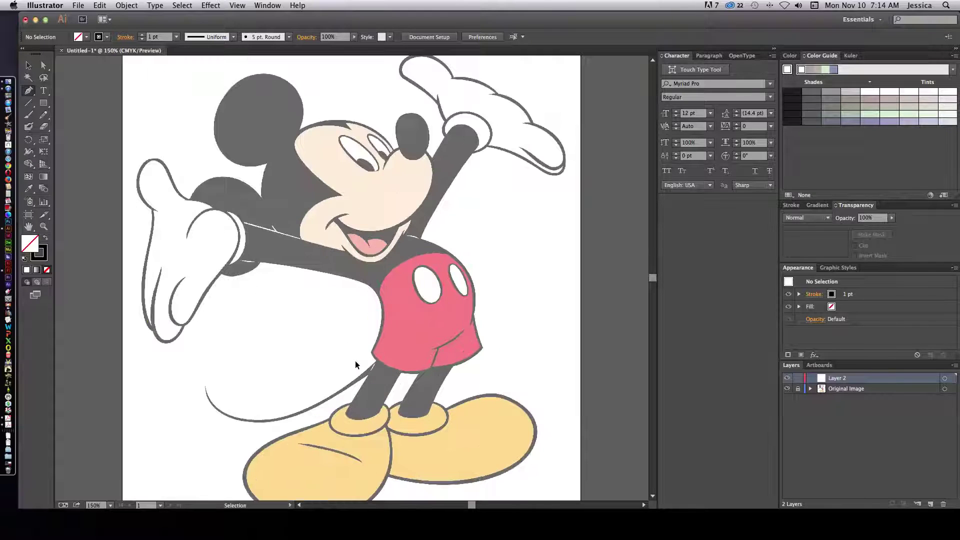
key("super+equal")
key("space")
left_click_drag(366, 370, 375, 166)
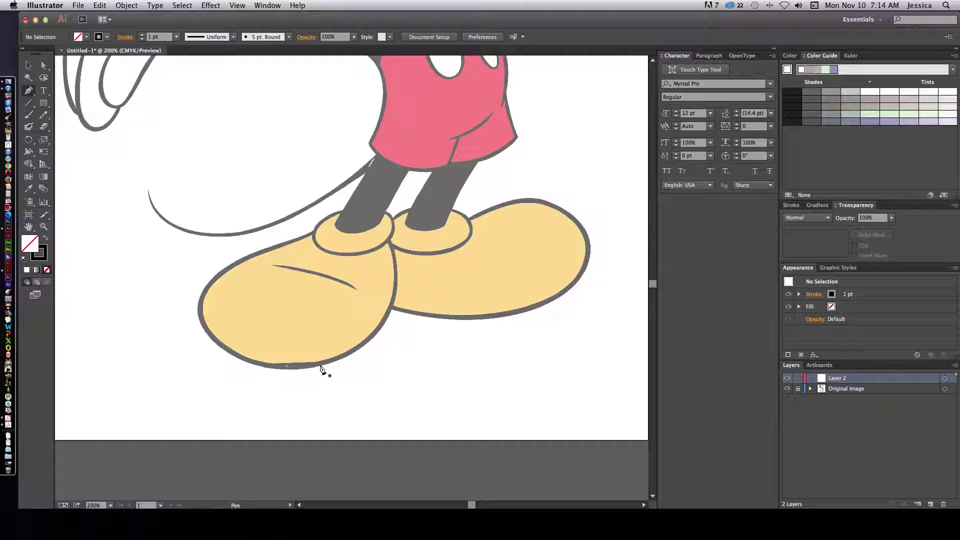
left_click(317, 239)
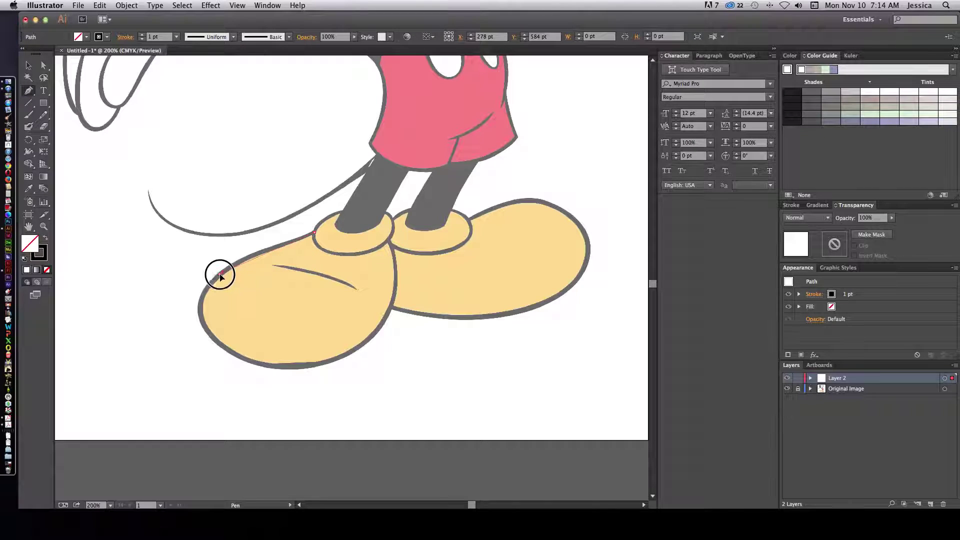
left_click_drag(201, 293, 193, 302)
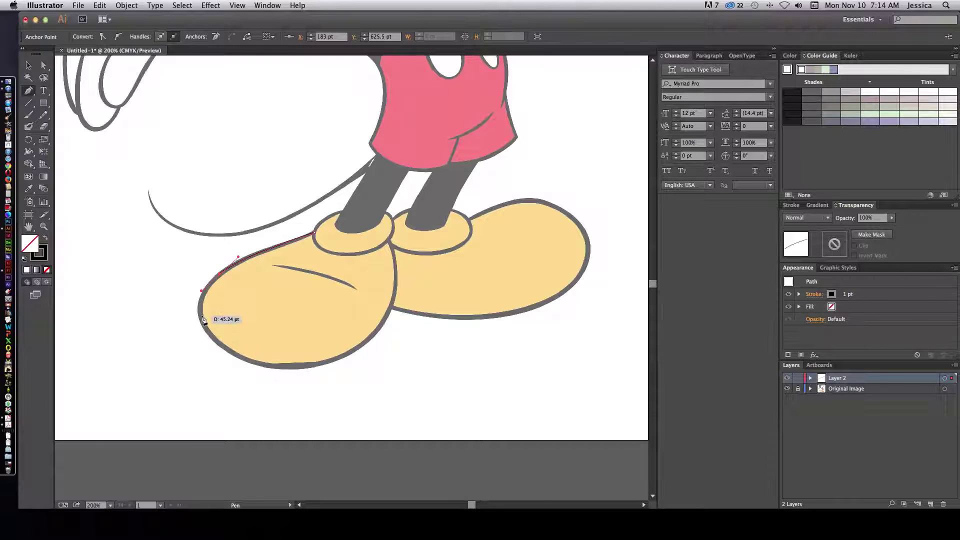
left_click_drag(203, 321, 203, 330)
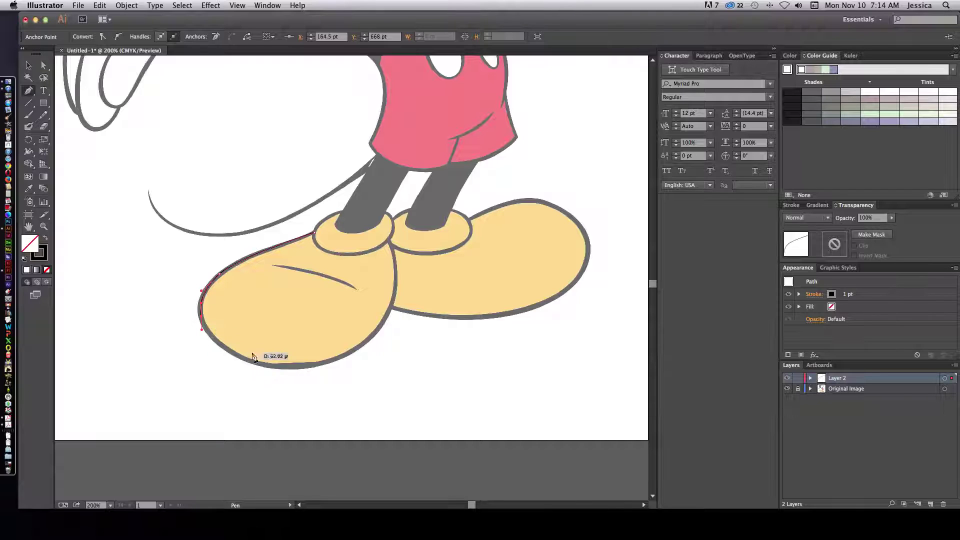
left_click_drag(269, 371, 299, 369)
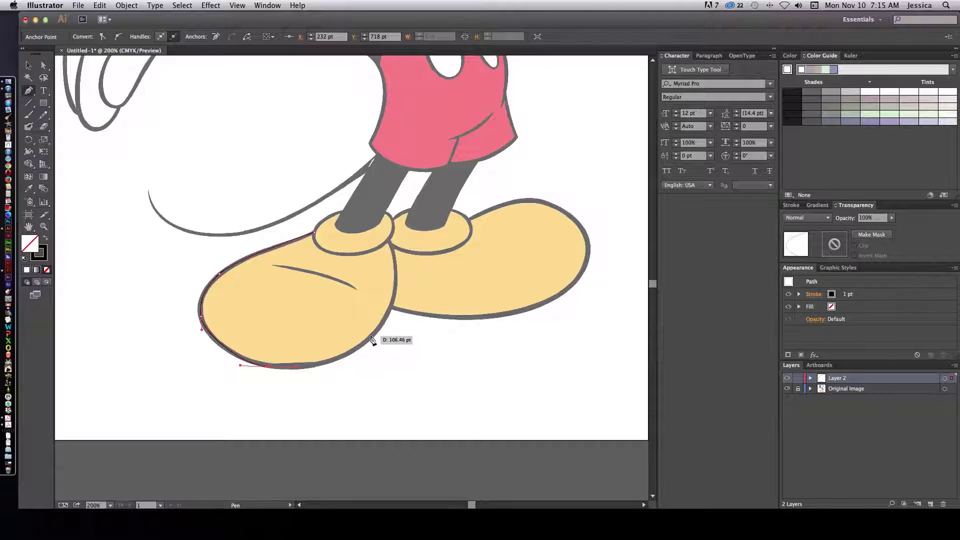
- Continue the outline up the shoe's back and ankle cuff, closing it at the start
left_click_drag(369, 342, 391, 309)
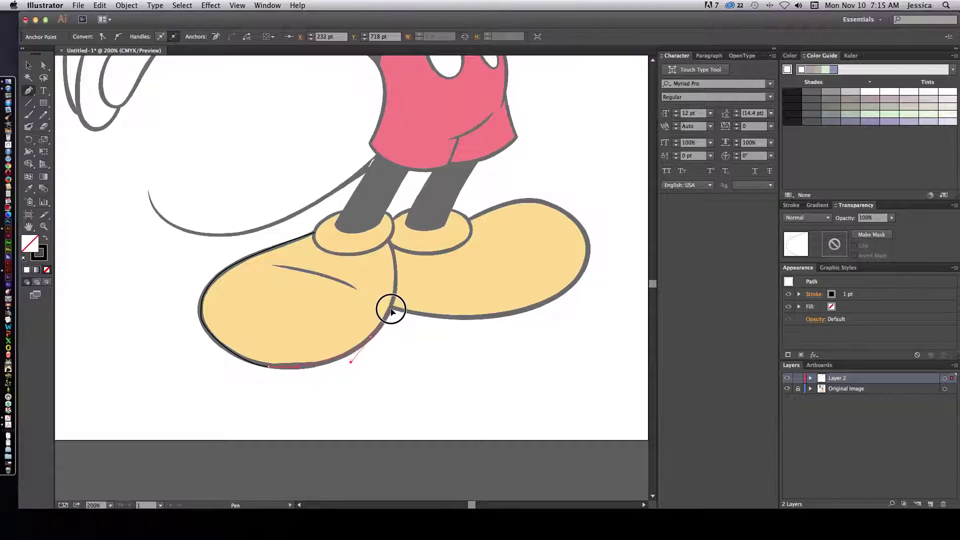
left_click_drag(391, 309, 392, 309)
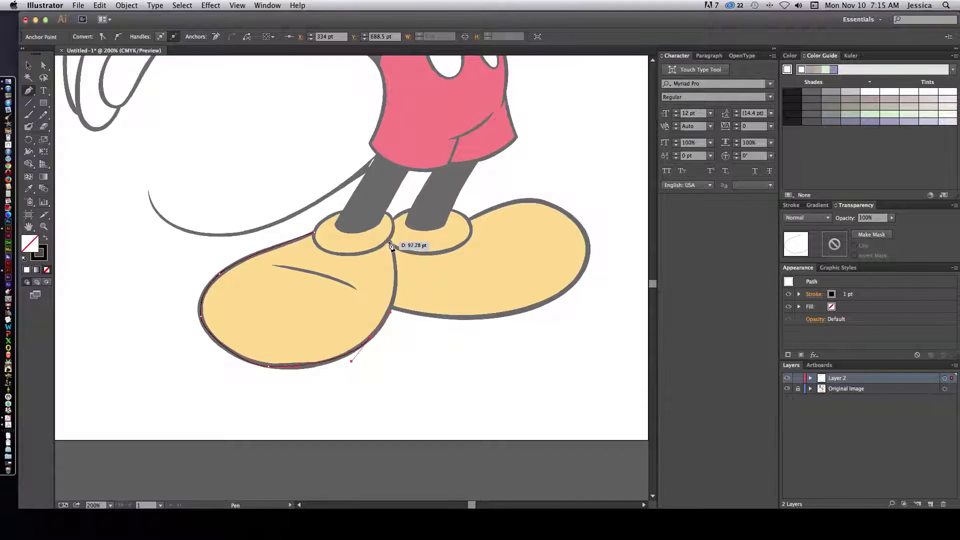
left_click_drag(391, 244, 376, 199)
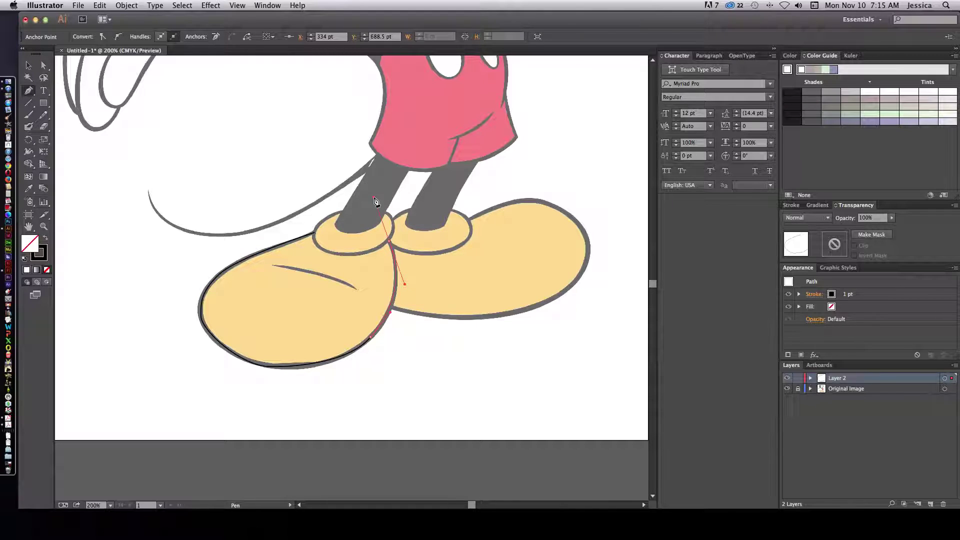
left_click(364, 221)
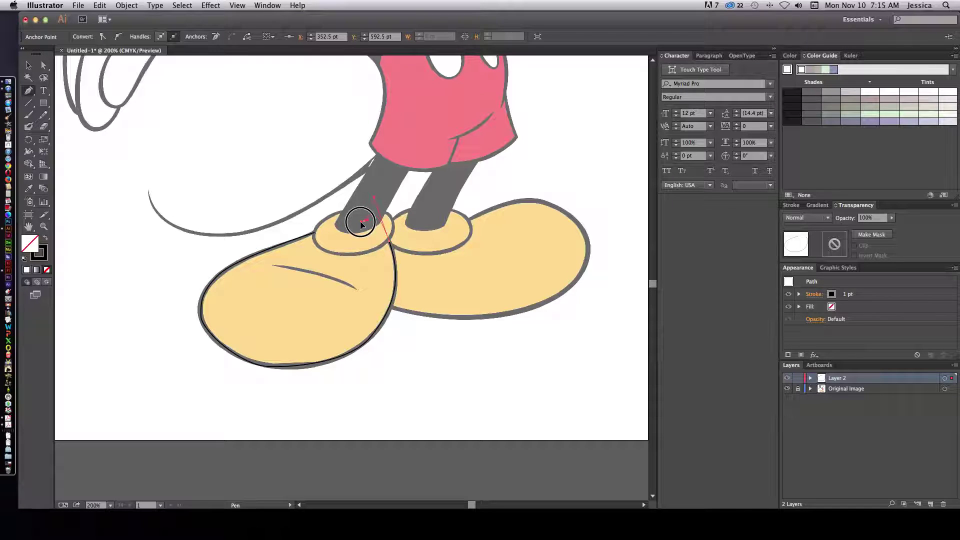
left_click_drag(361, 222, 362, 222)
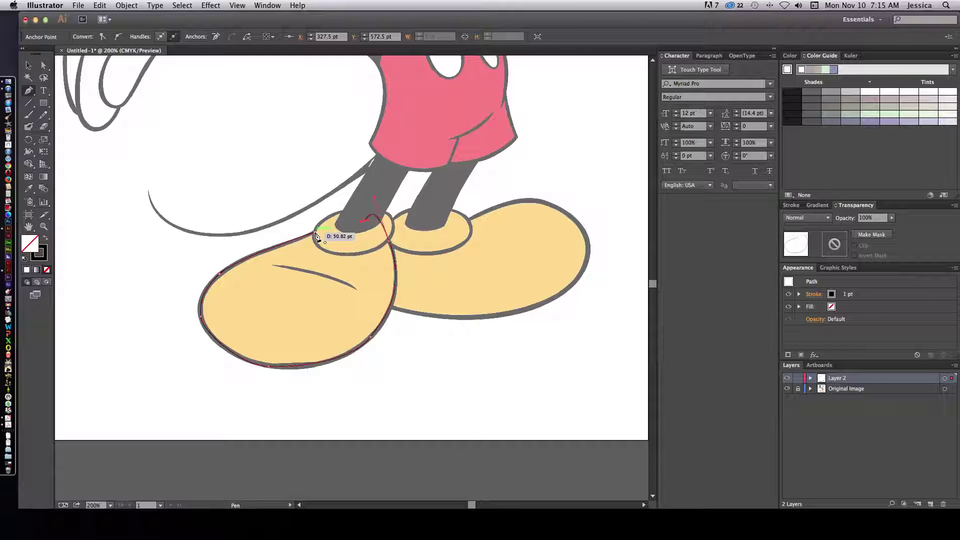
left_click(318, 237)
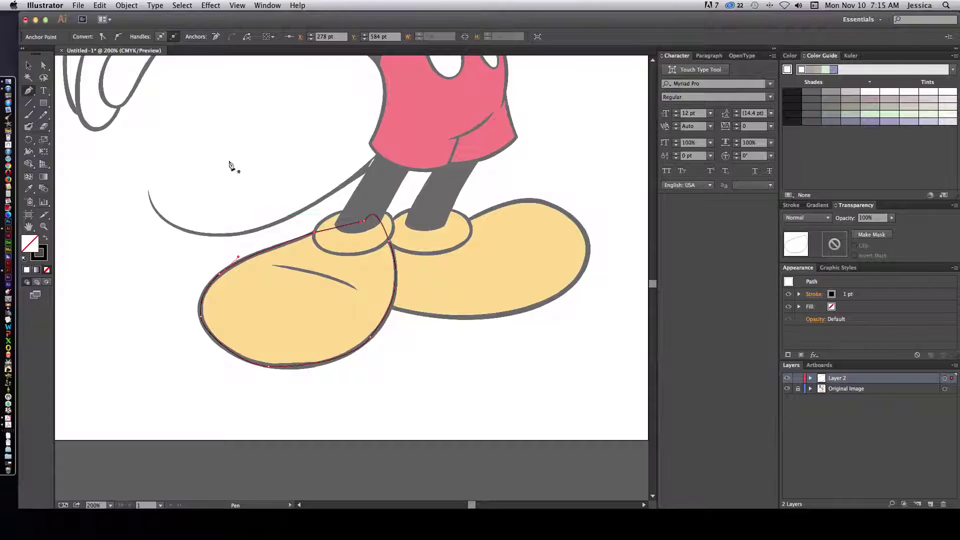
- Reshape the anchors and handles along the top and right side of the shoe outline
left_click(43, 66)
left_click(372, 223)
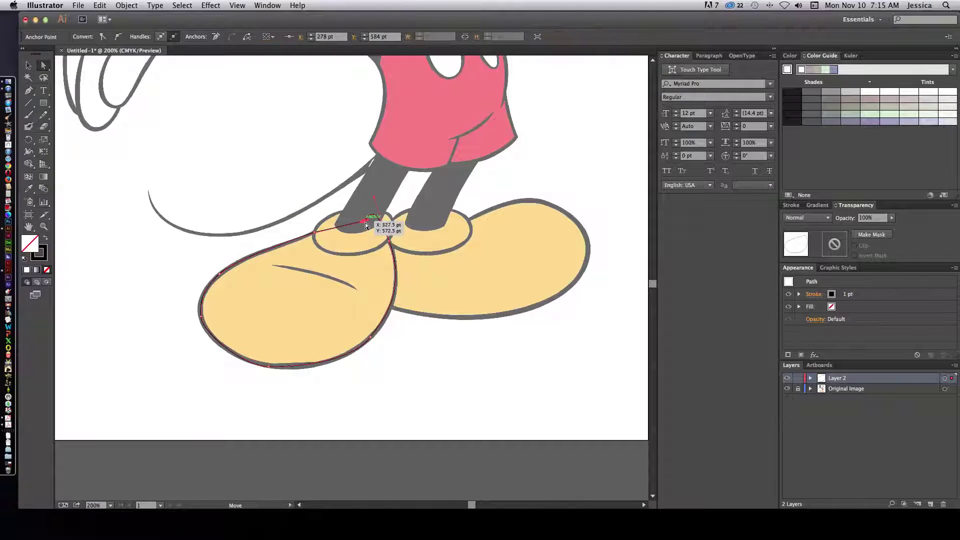
left_click_drag(371, 225, 374, 227)
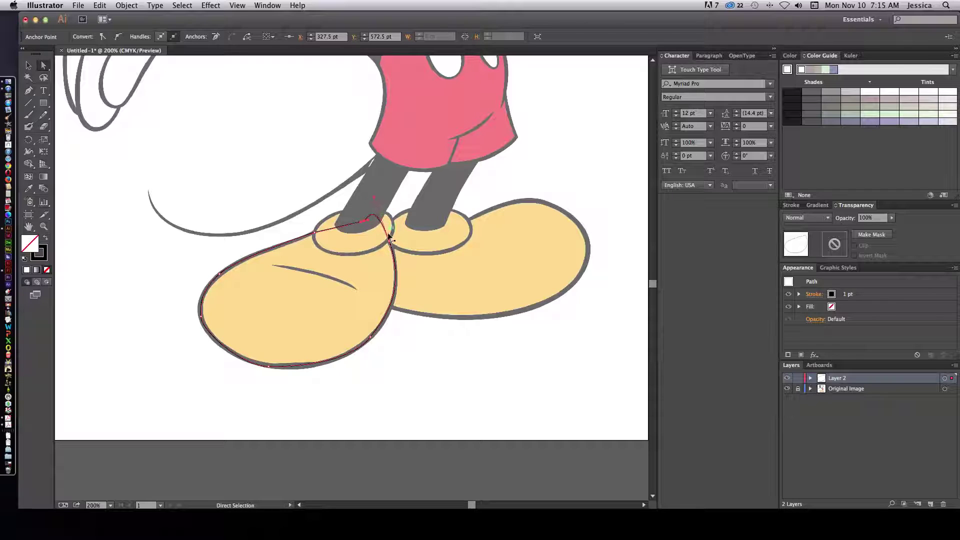
left_click(389, 242)
left_click_drag(390, 243, 391, 245)
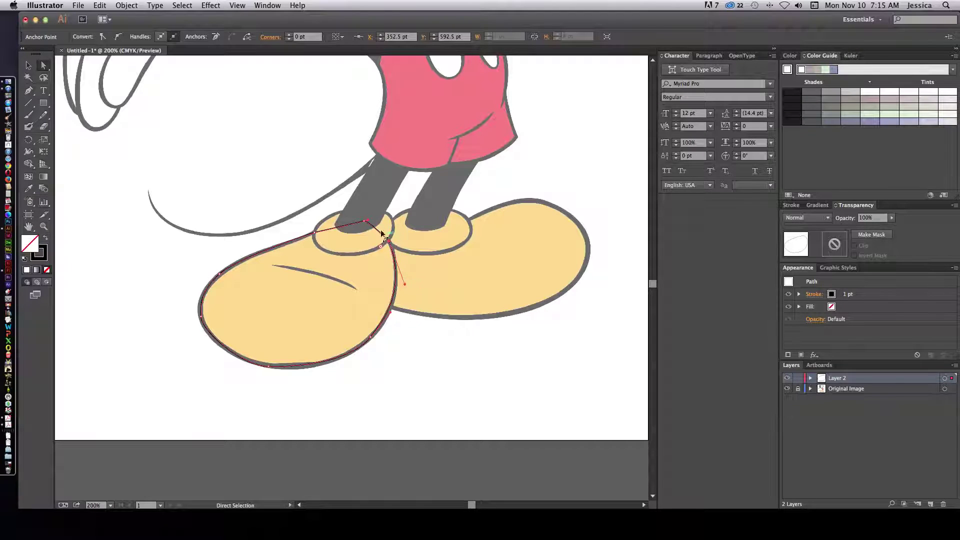
left_click(370, 223)
left_click_drag(369, 222, 378, 224)
left_click(366, 222)
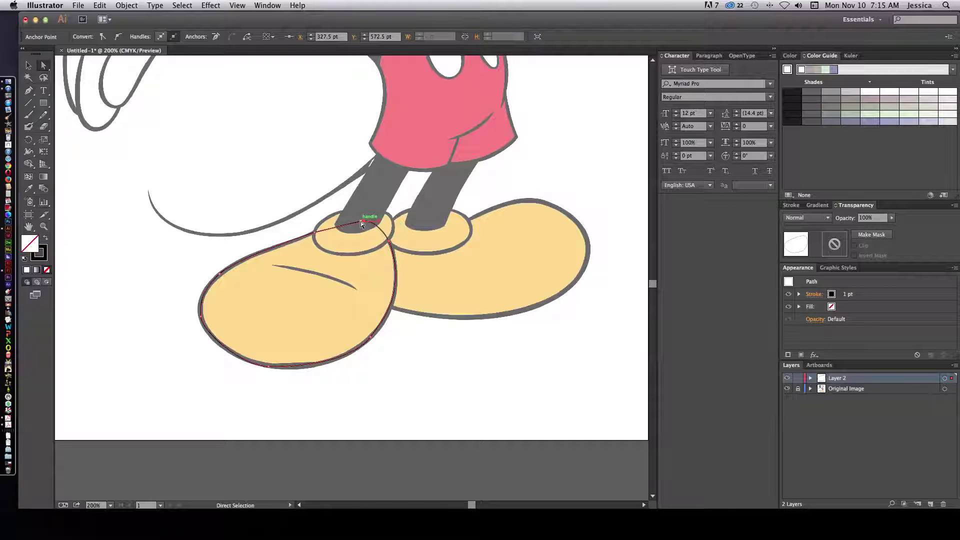
left_click_drag(361, 221, 348, 217)
- Unlock the Original Image layer and select the linked reference picture
left_click(28, 66)
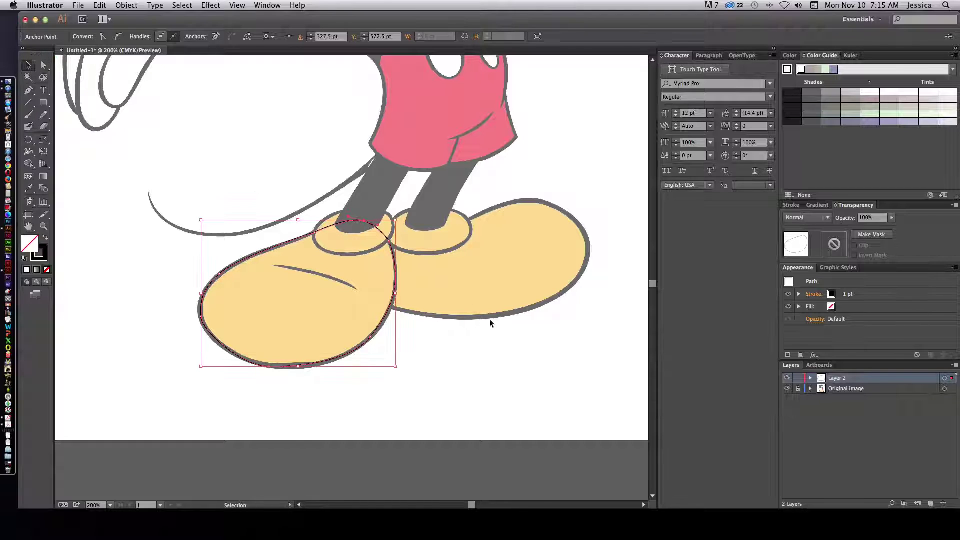
left_click(470, 367)
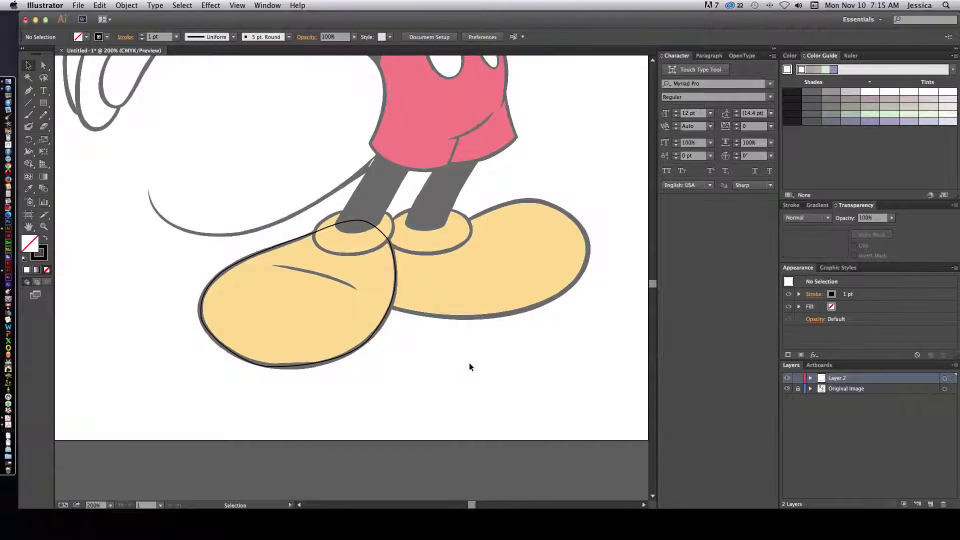
left_click(376, 336)
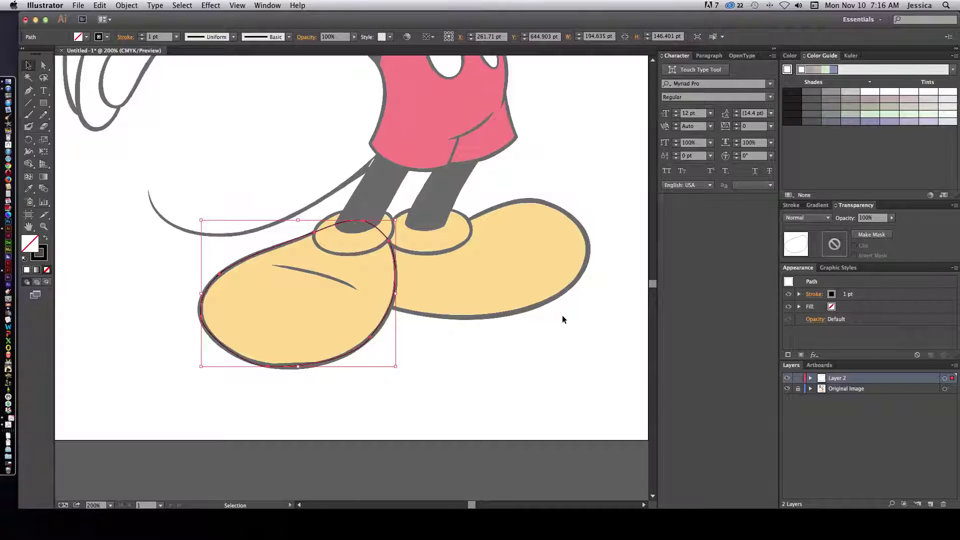
left_click(798, 389)
left_click(944, 389)
left_click(478, 235)
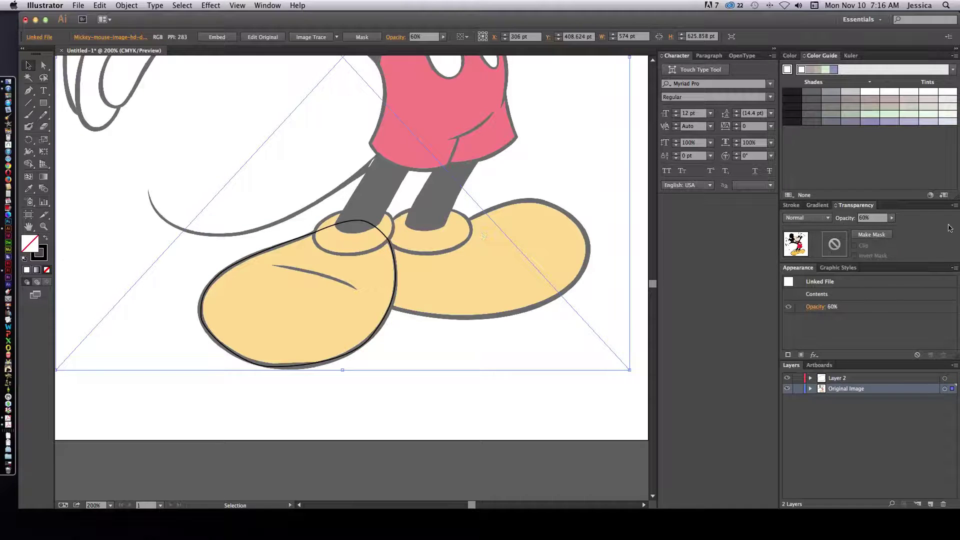
- Restore the reference picture to 100% opacity and eyedropper the shoe's yellow
left_click(891, 218)
left_click_drag(887, 234, 903, 231)
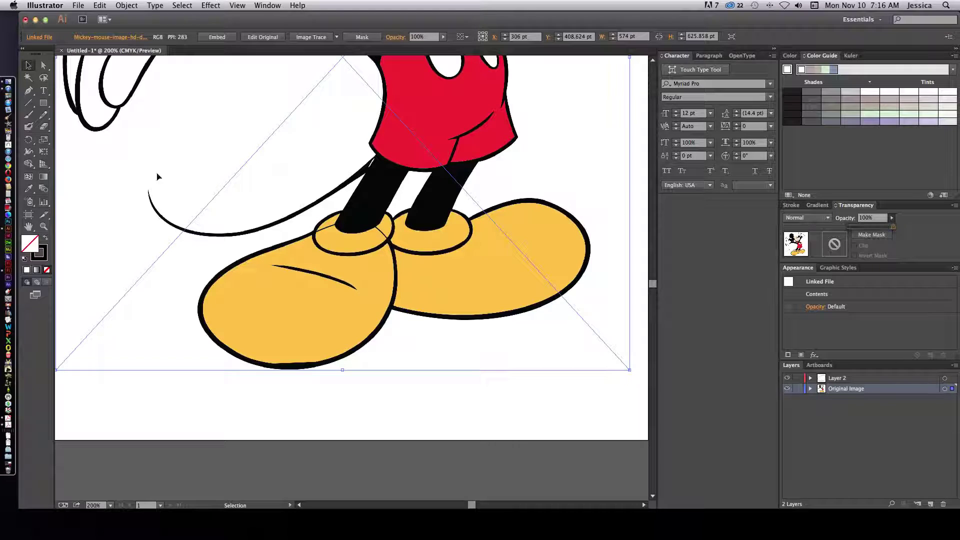
left_click(31, 189)
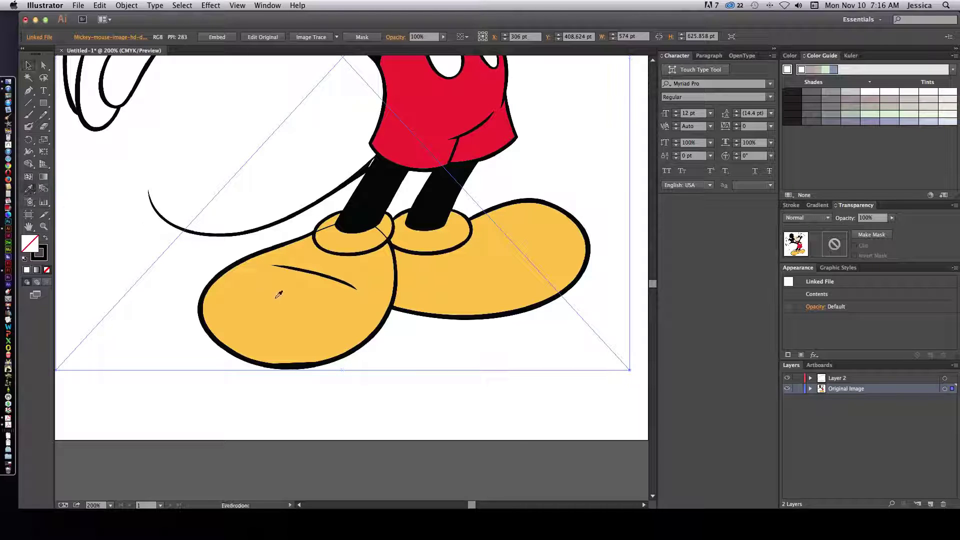
left_click(287, 303)
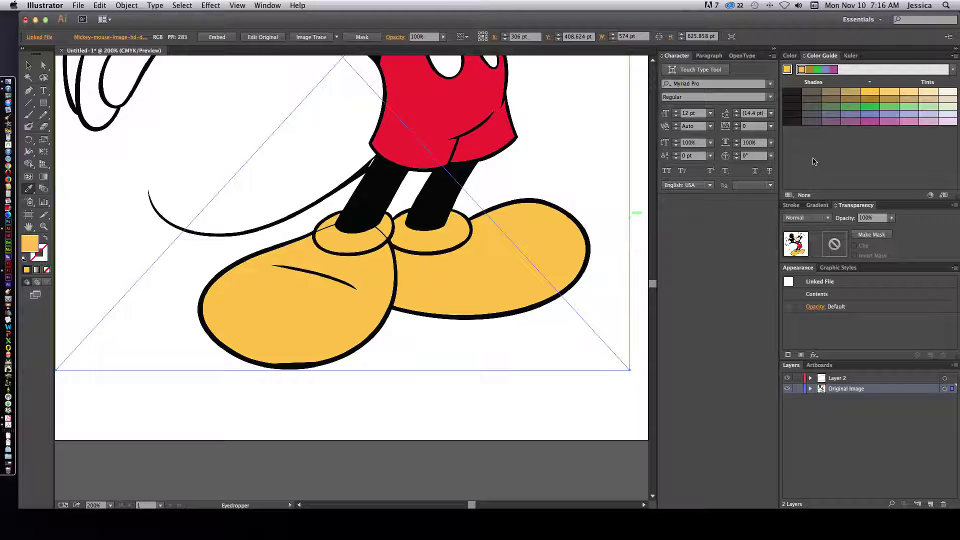
left_click(268, 5)
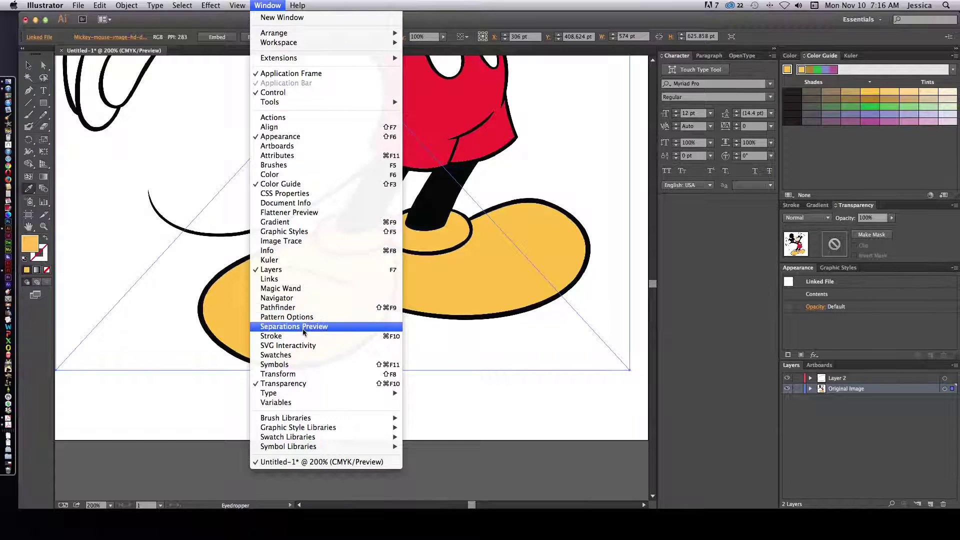
- Enlarge the Swatches panel and save the yellow and the shorts' red as swatches
left_click(292, 355)
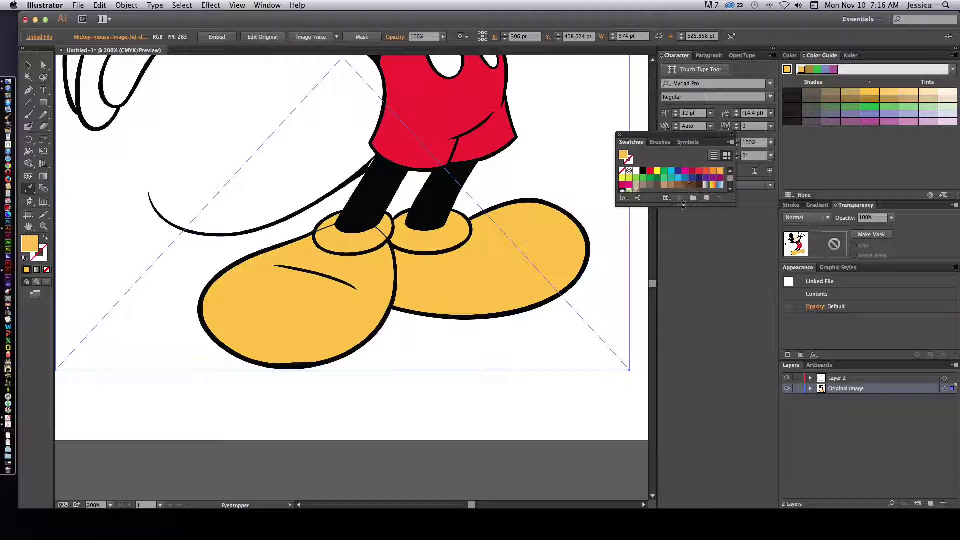
left_click_drag(679, 203, 679, 342)
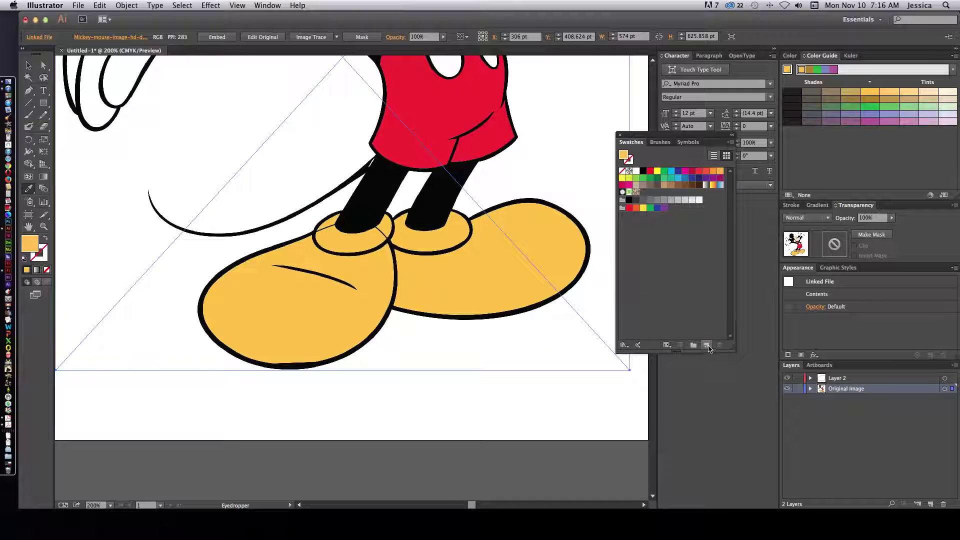
left_click(707, 345)
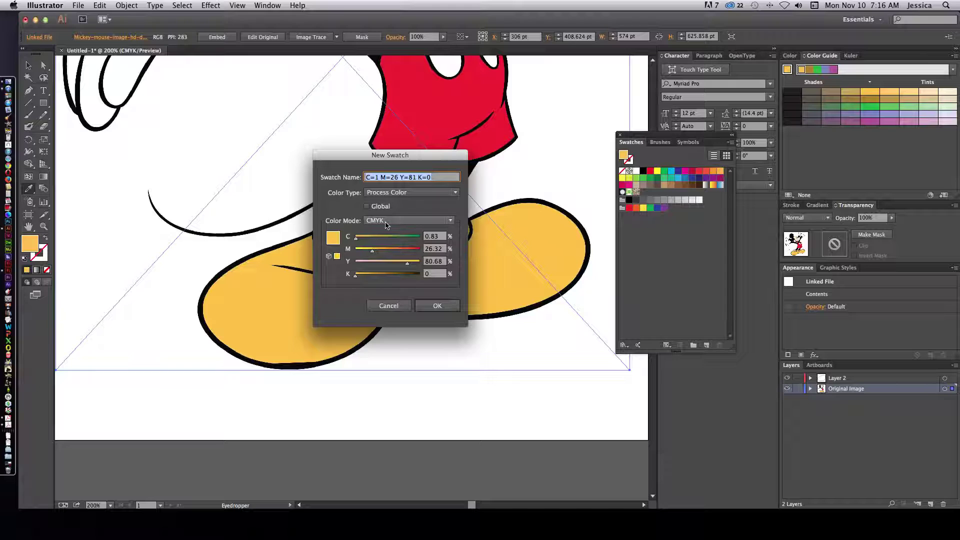
key("Return")
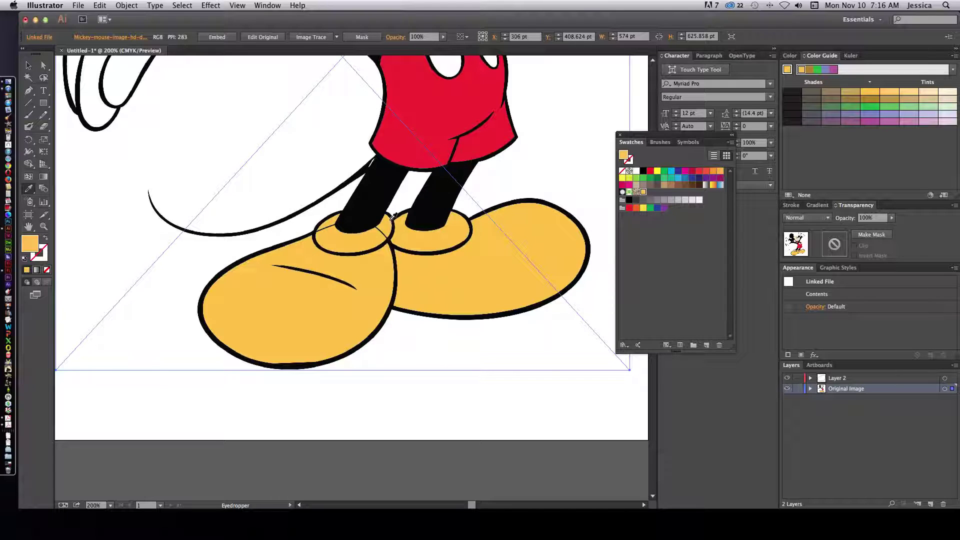
left_click(465, 111)
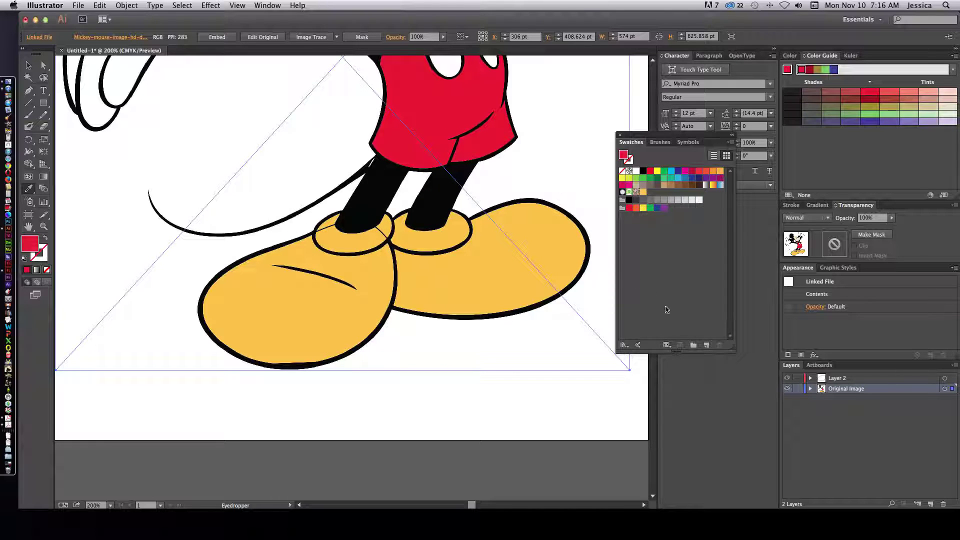
left_click(706, 347)
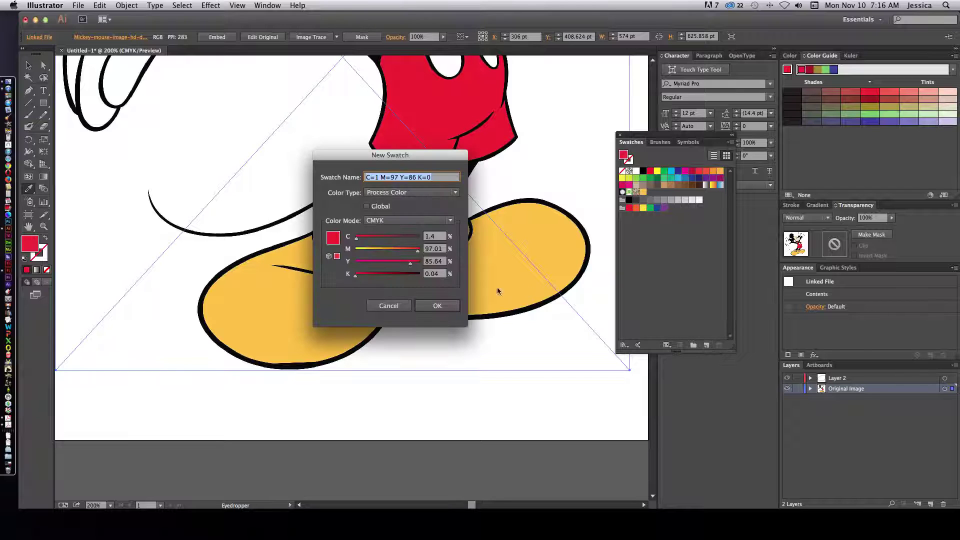
type("Red")
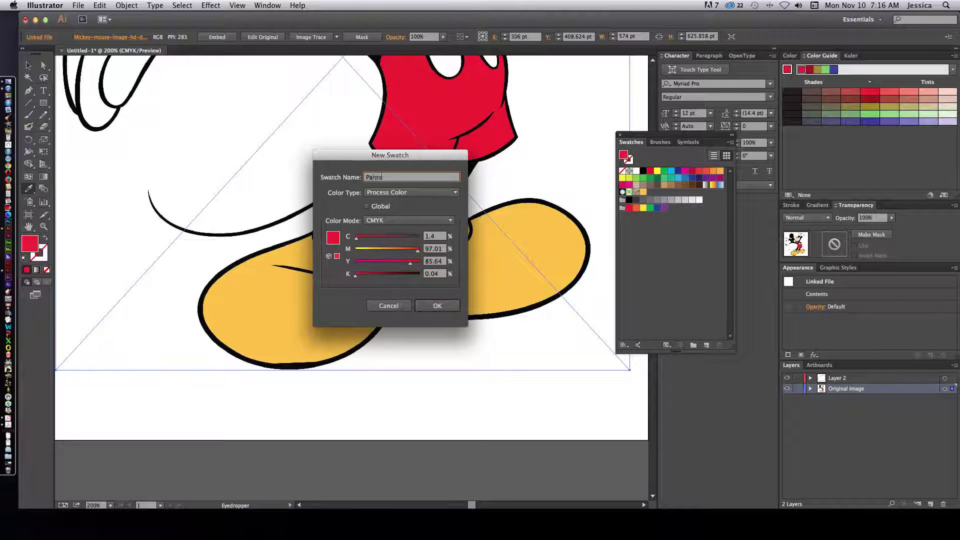
key("Return")
scroll(367, 238, "up", 10)
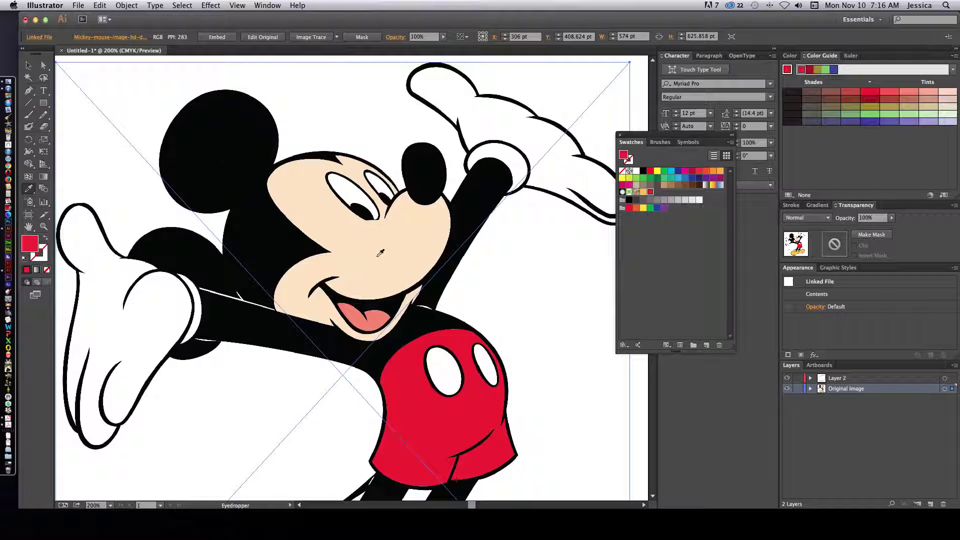
- Sample the face's skin tone and the tongue's red, saving them as Skin and Red swatches
left_click(381, 254)
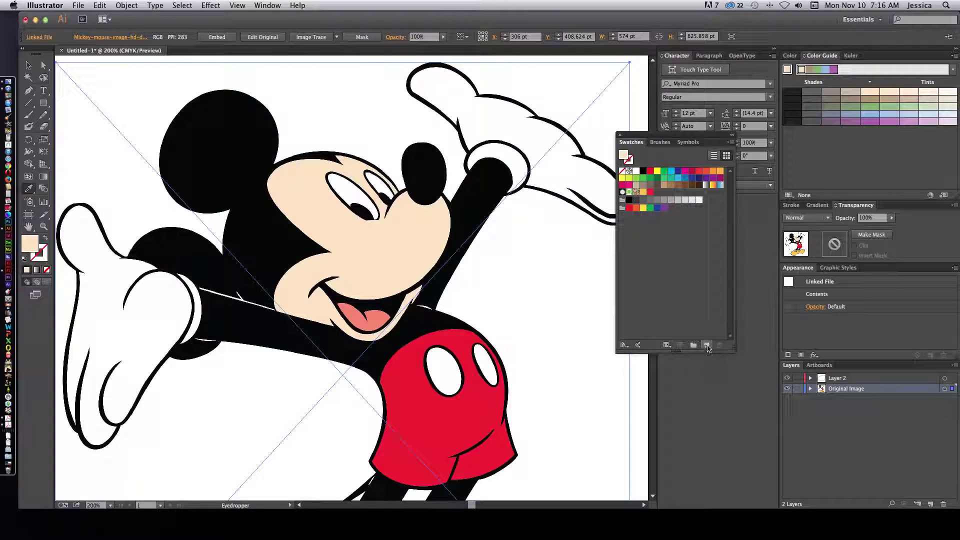
left_click(708, 346)
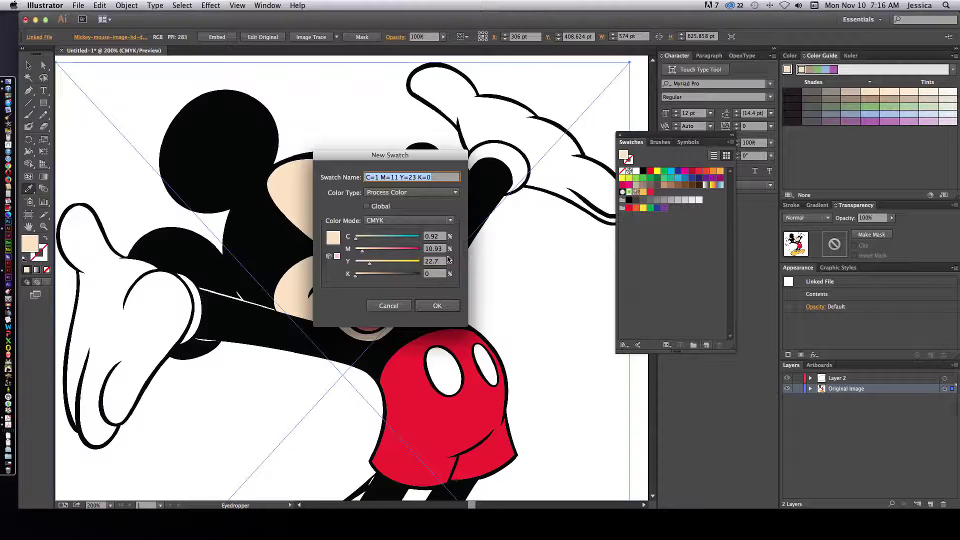
type("Skin")
key("Return")
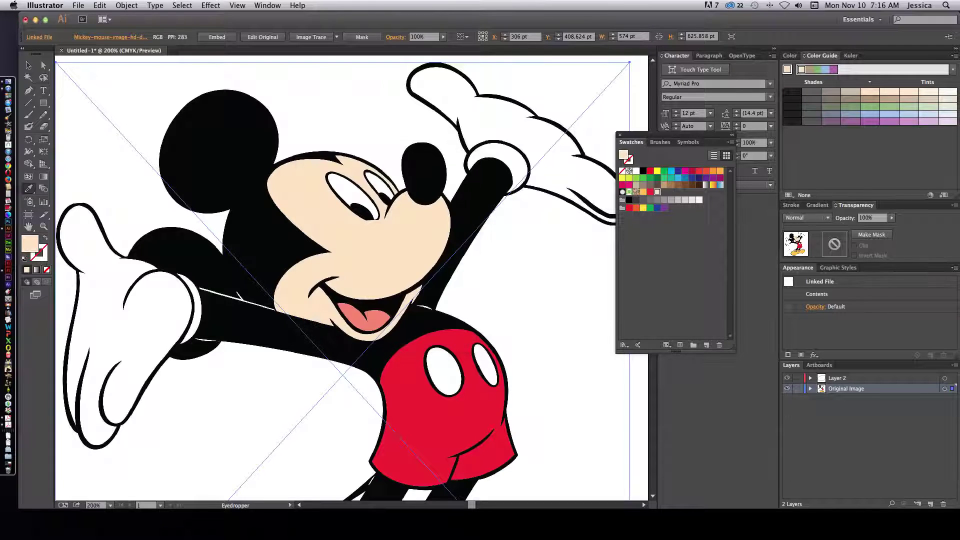
left_click(360, 325)
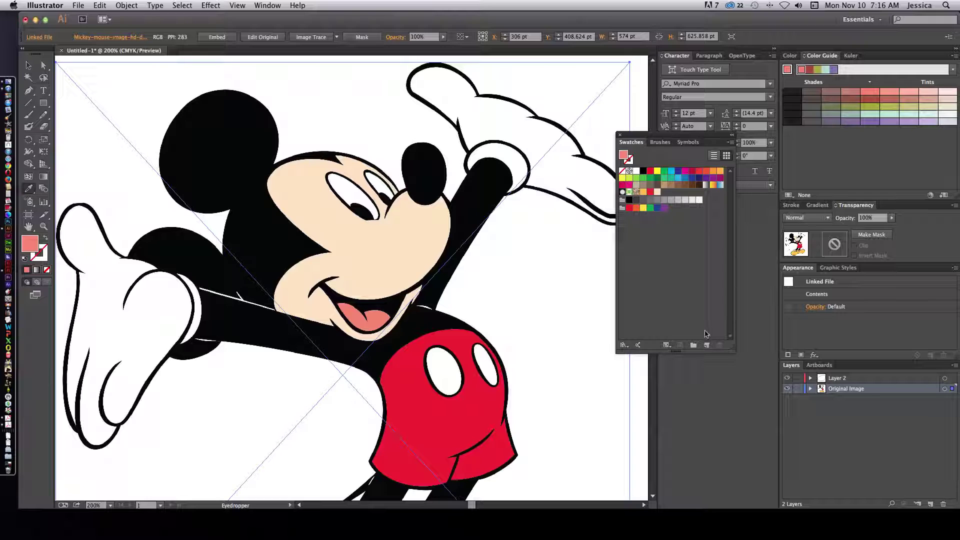
left_click(706, 344)
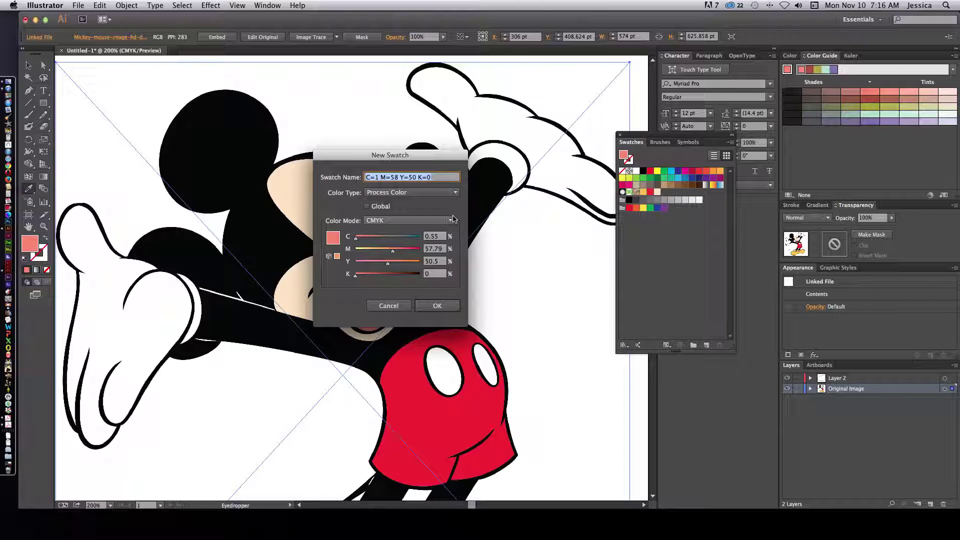
type("Red")
key("Return")
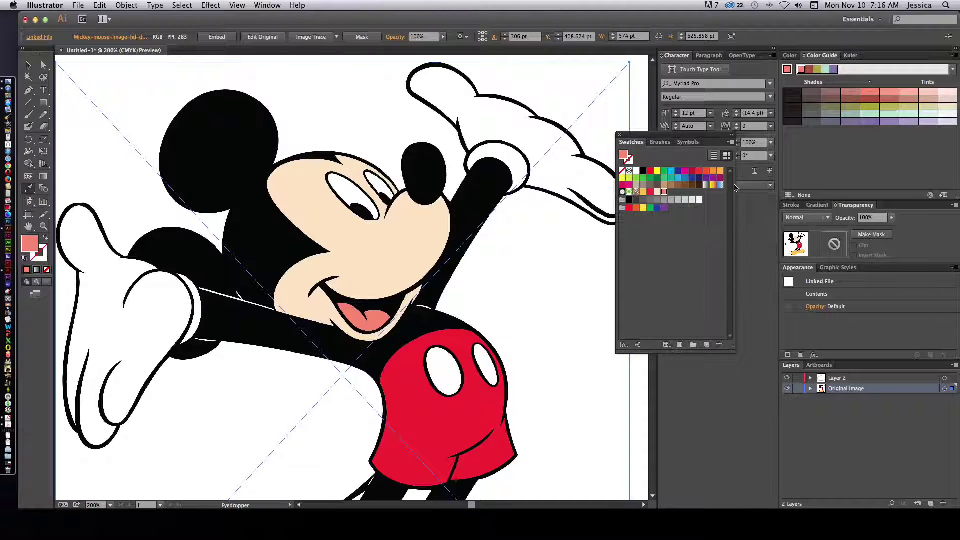
scroll(424, 236, "down", 4)
scroll(424, 236, "down", 4)
scroll(424, 236, "down", 3)
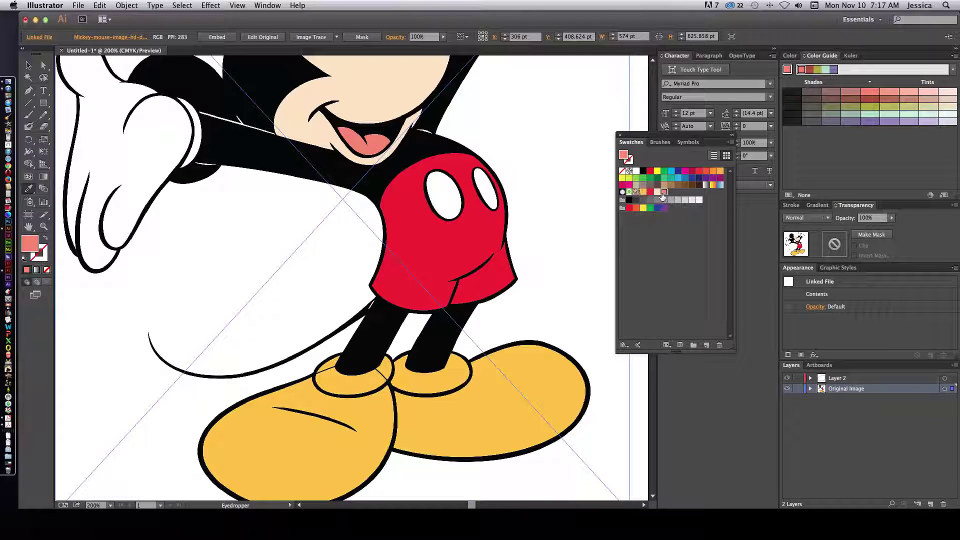
left_click(694, 345)
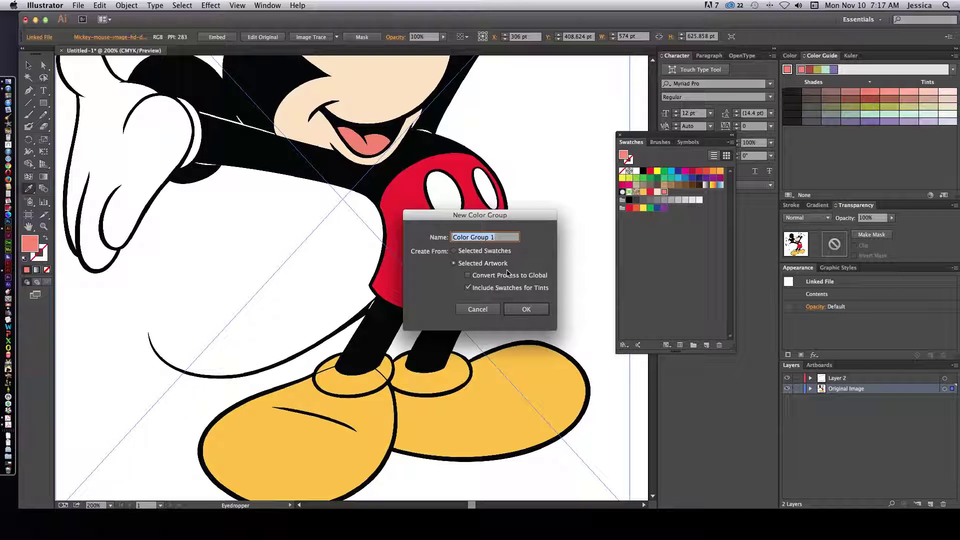
- Drag the yellow and red swatches into the new colour group, then select the traced shoe
key("Return")
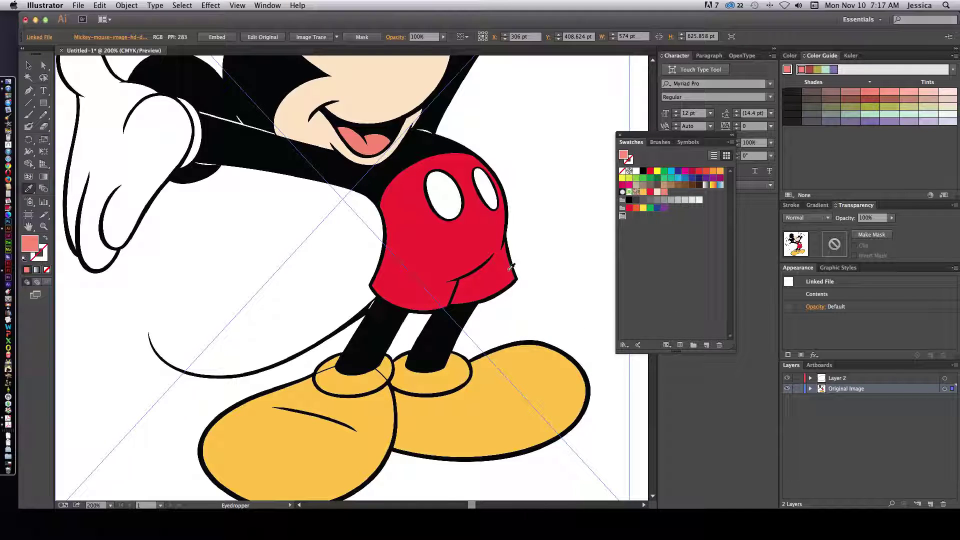
left_click(644, 194)
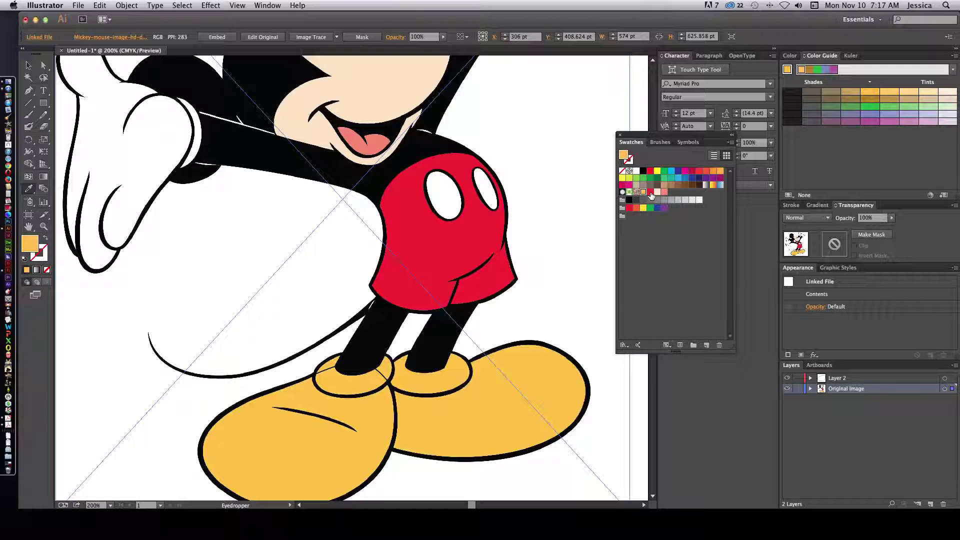
left_click(646, 193, "shift")
left_click_drag(646, 192, 630, 218)
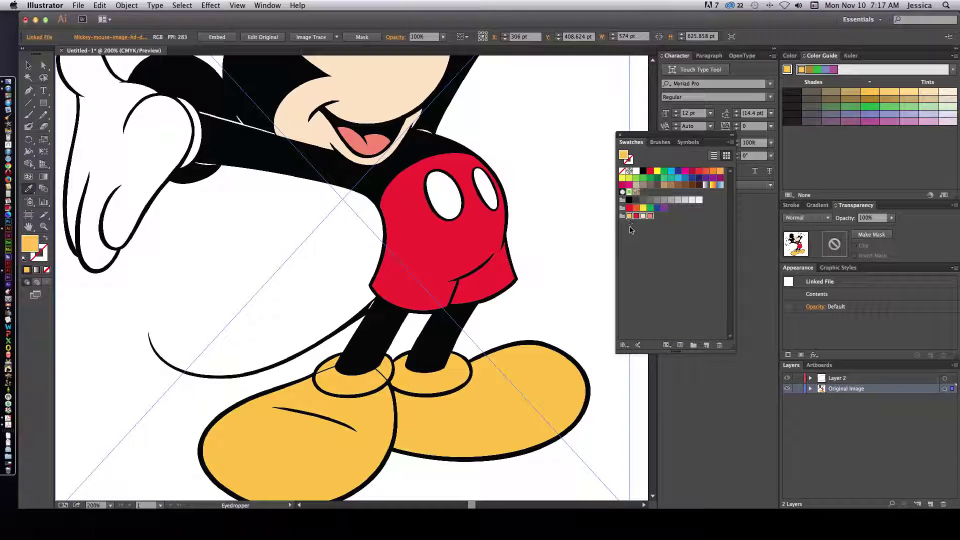
left_click(28, 66)
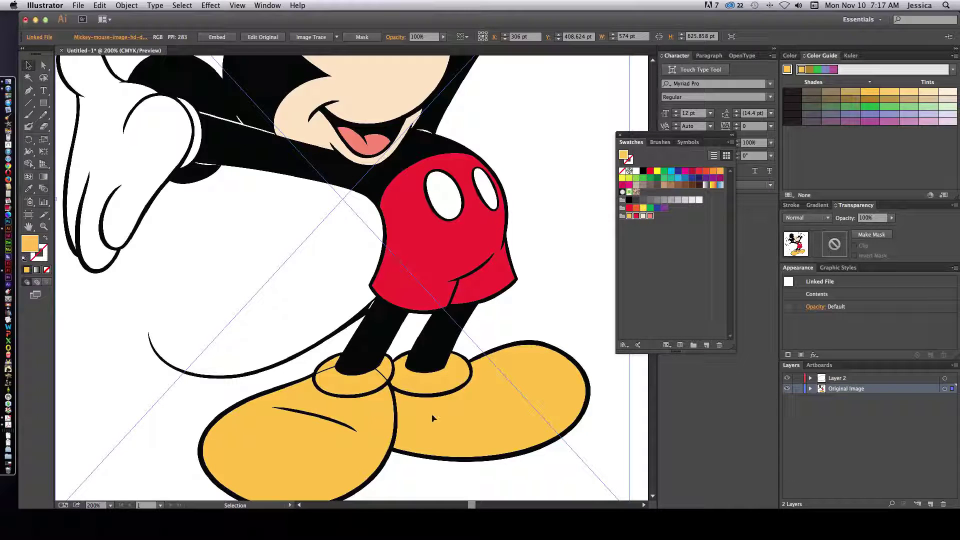
left_click(391, 443)
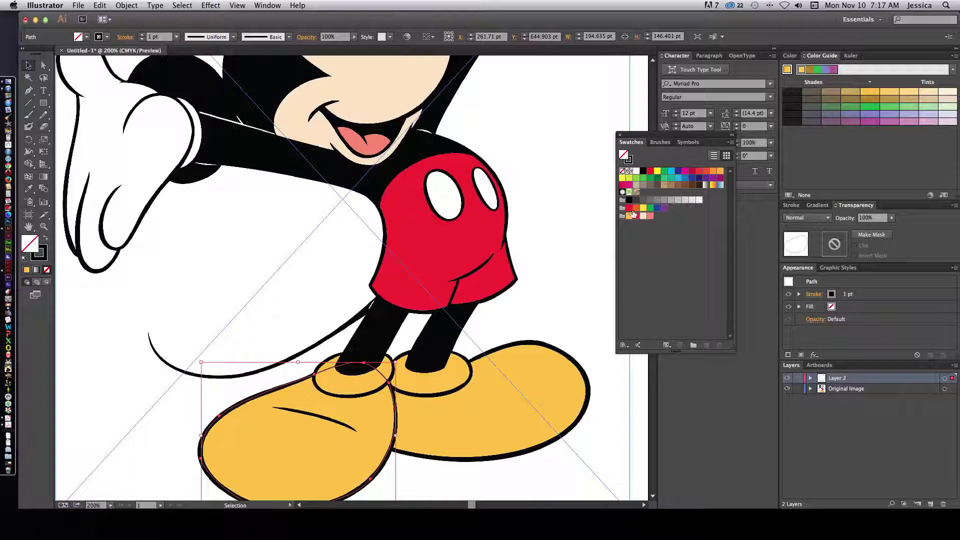
- Fill the traced shoe with the yellow swatch and drag it up-left off the original
left_click(629, 217)
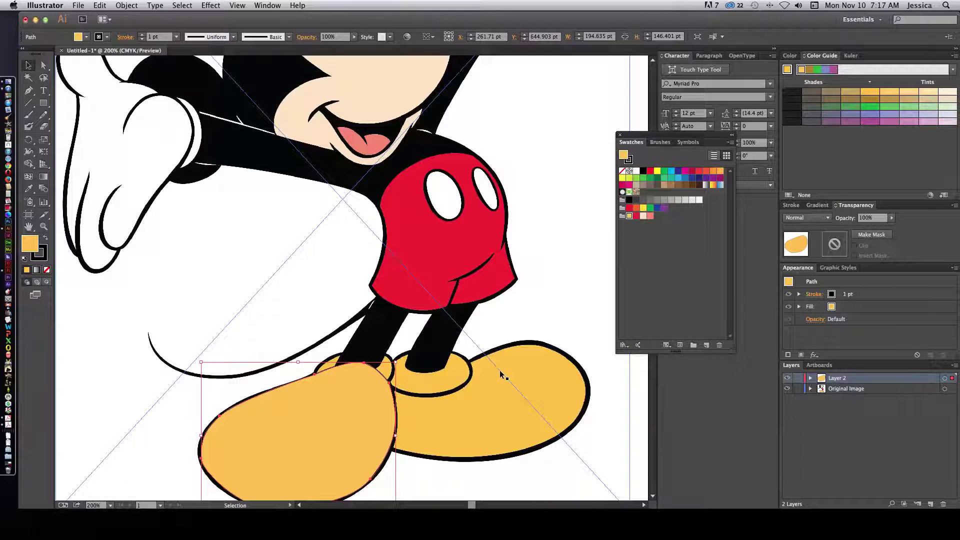
scroll(300, 420, "down", 5)
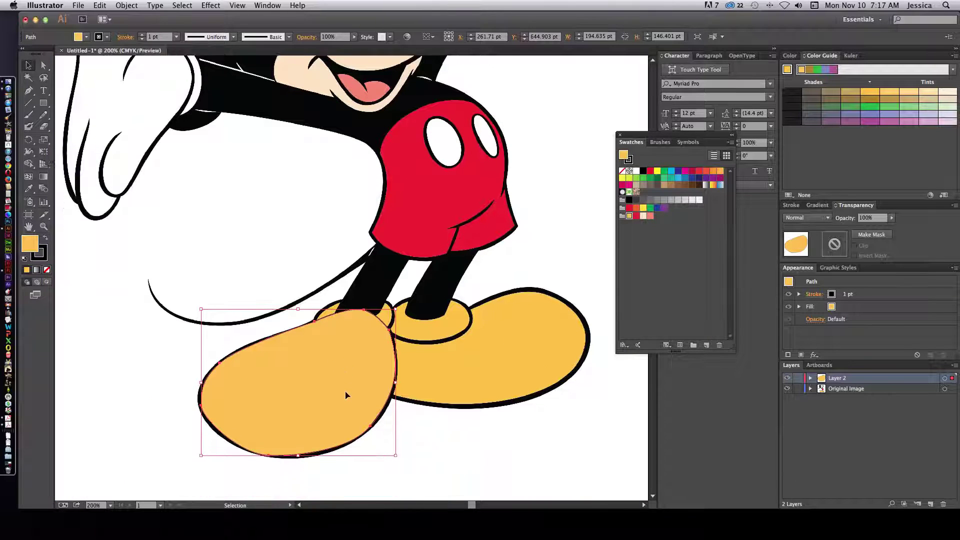
scroll(323, 390, "down", 5)
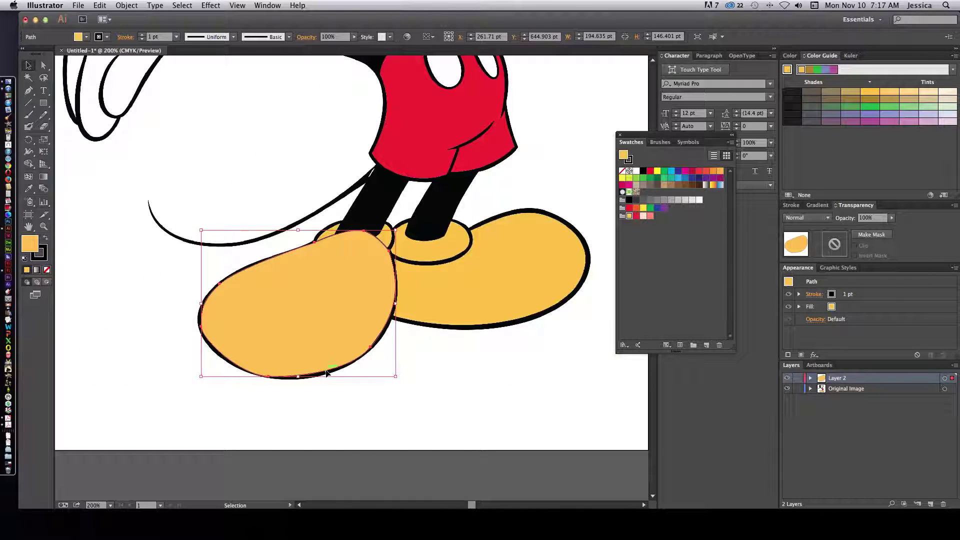
left_click_drag(357, 310, 233, 232)
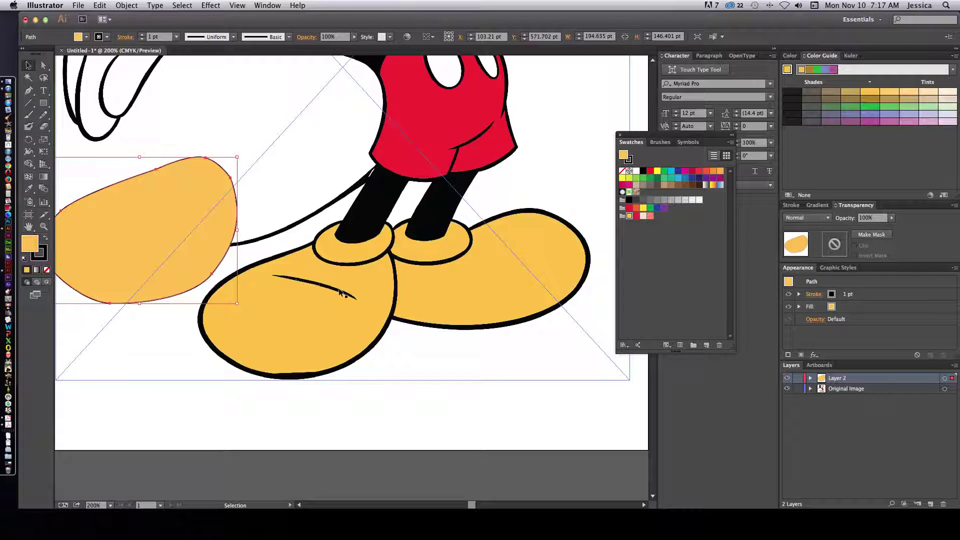
left_click(236, 37)
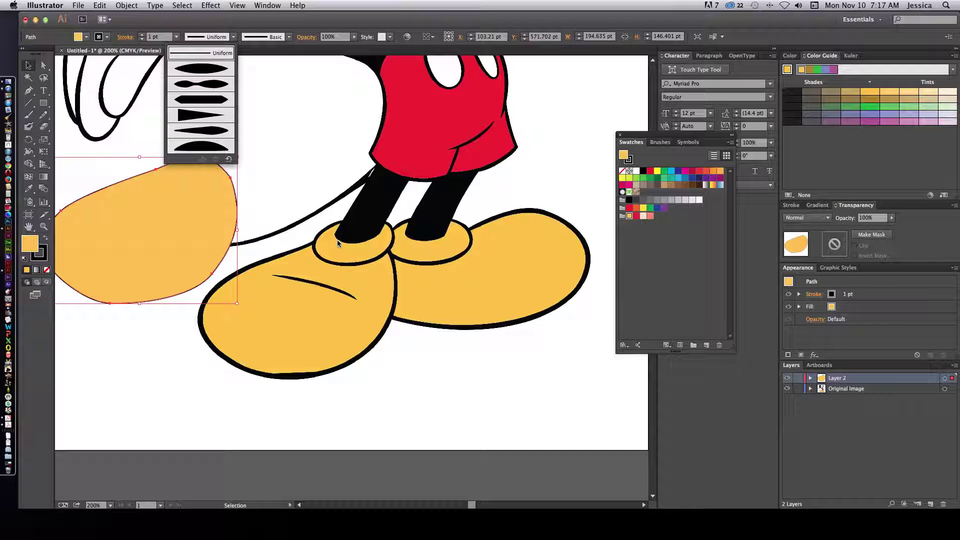
- Dismiss the width profile list and drag the yellow shoe right over the left shoe
left_click(387, 27)
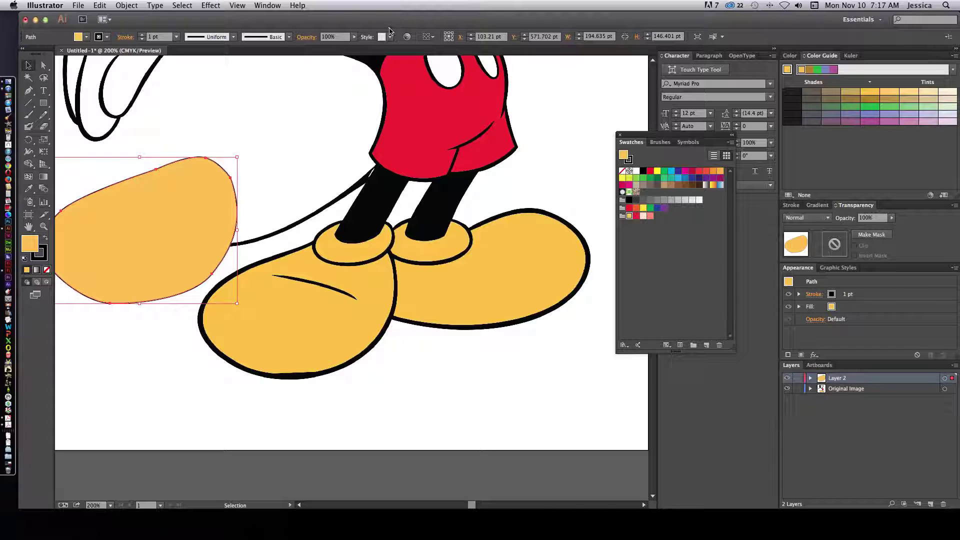
left_click(198, 207)
left_click_drag(198, 207, 315, 207)
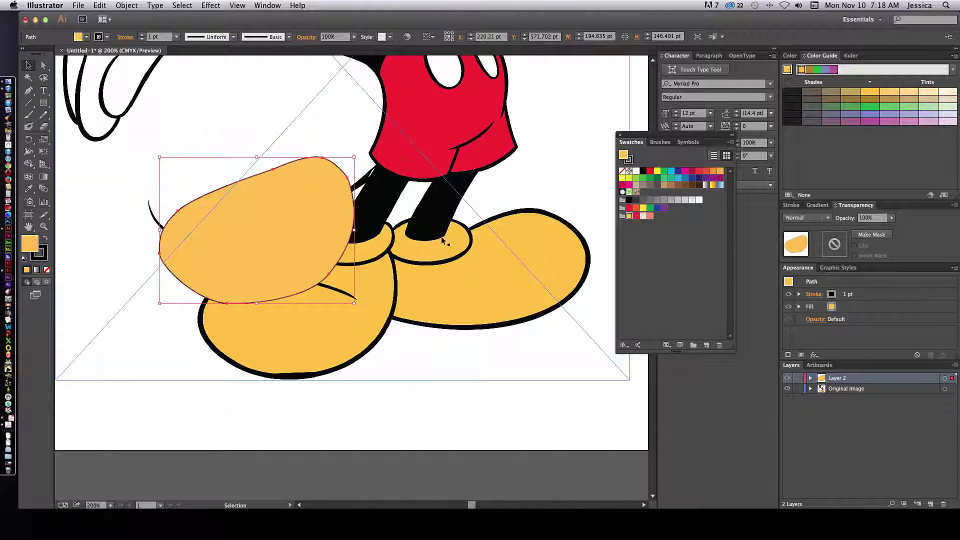
scroll(499, 188, "up", 5)
scroll(501, 188, "up", 3)
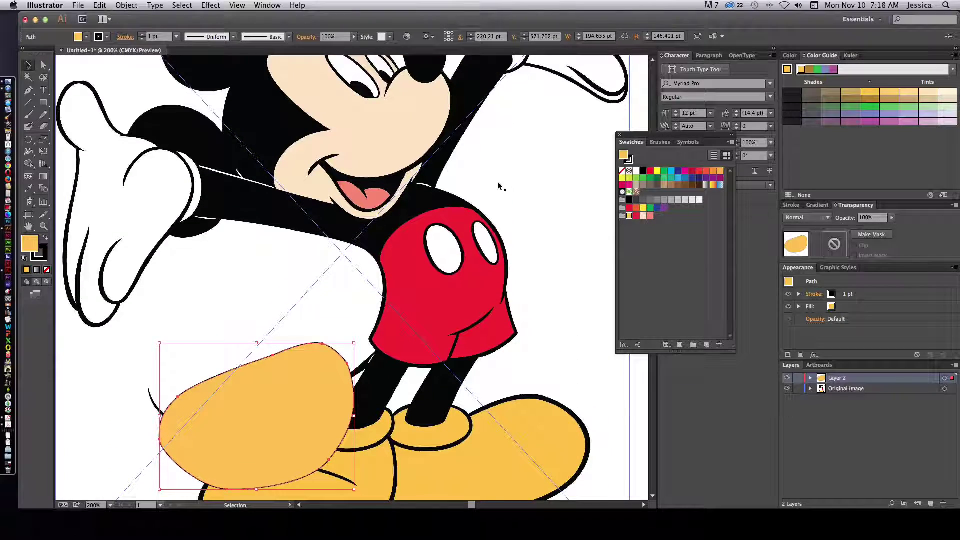
scroll(501, 187, "down", 4)
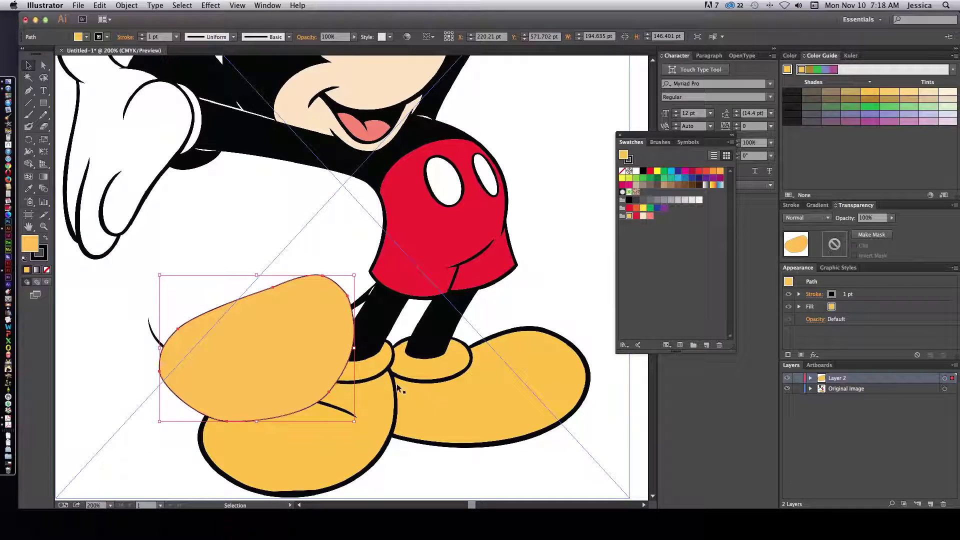
scroll(192, 456, "up", 4)
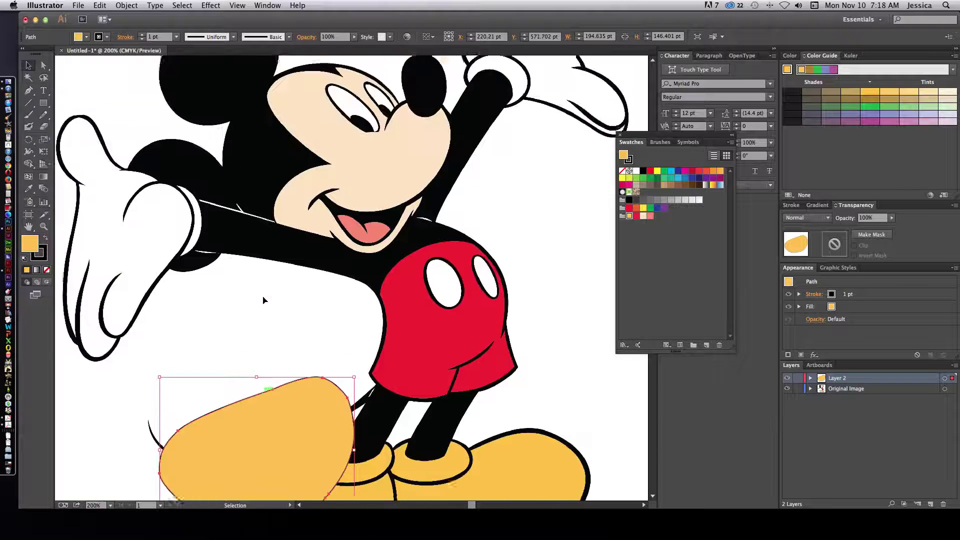